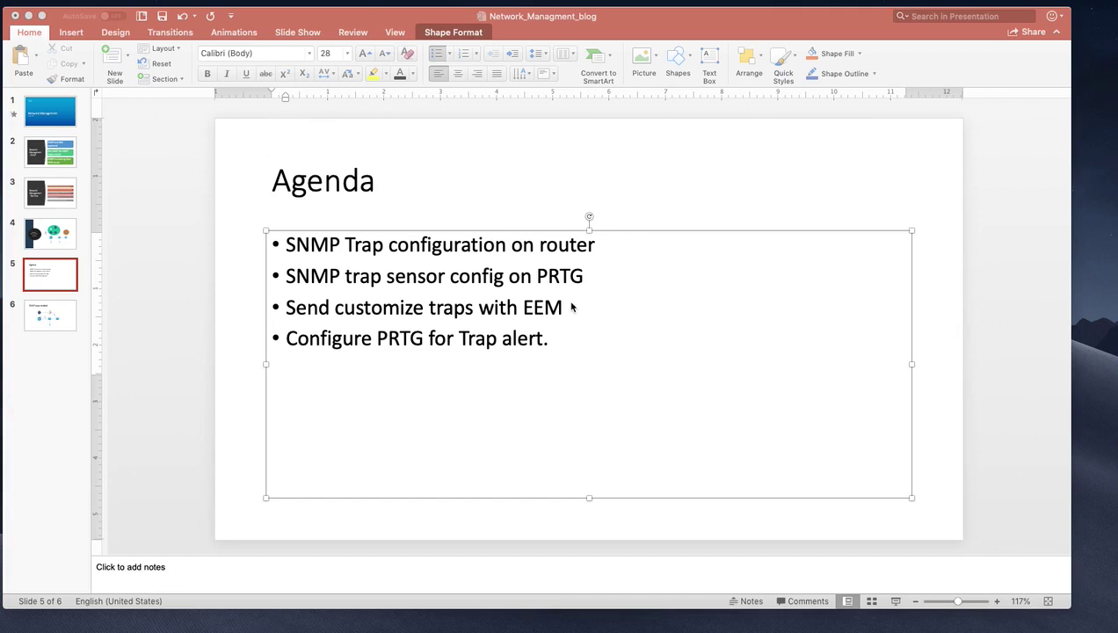
# Show slide 6 of the Network_Managment_blog presentation
pyautogui.click(66, 320)
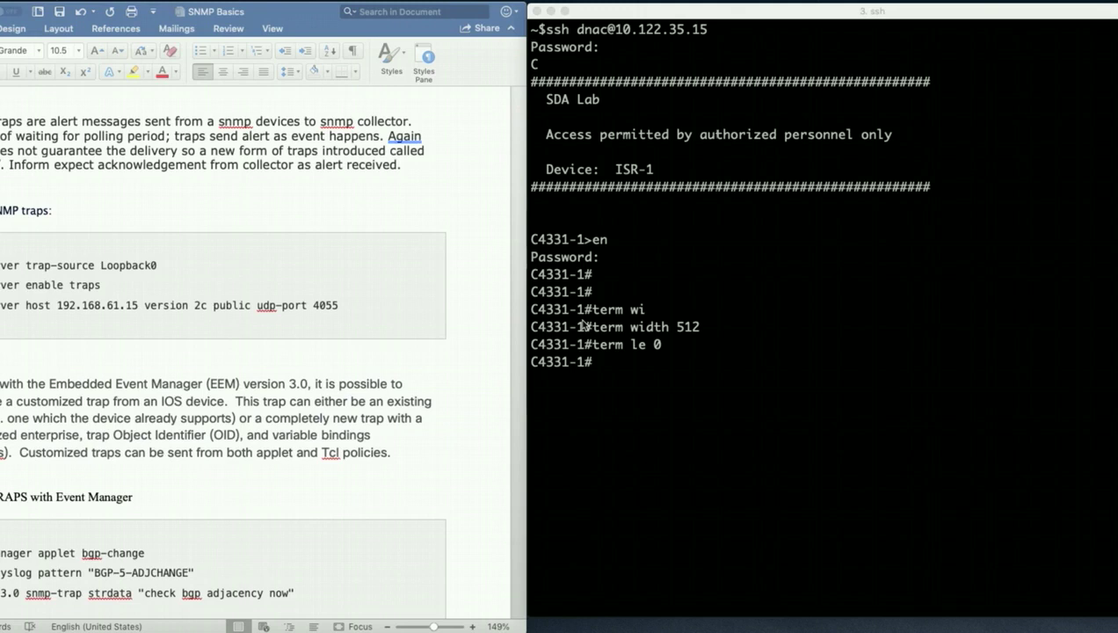
# List the SNMP lines of the router's running configuration in the SSH terminal with "sh run | i snmp"
pyautogui.click(649, 375)
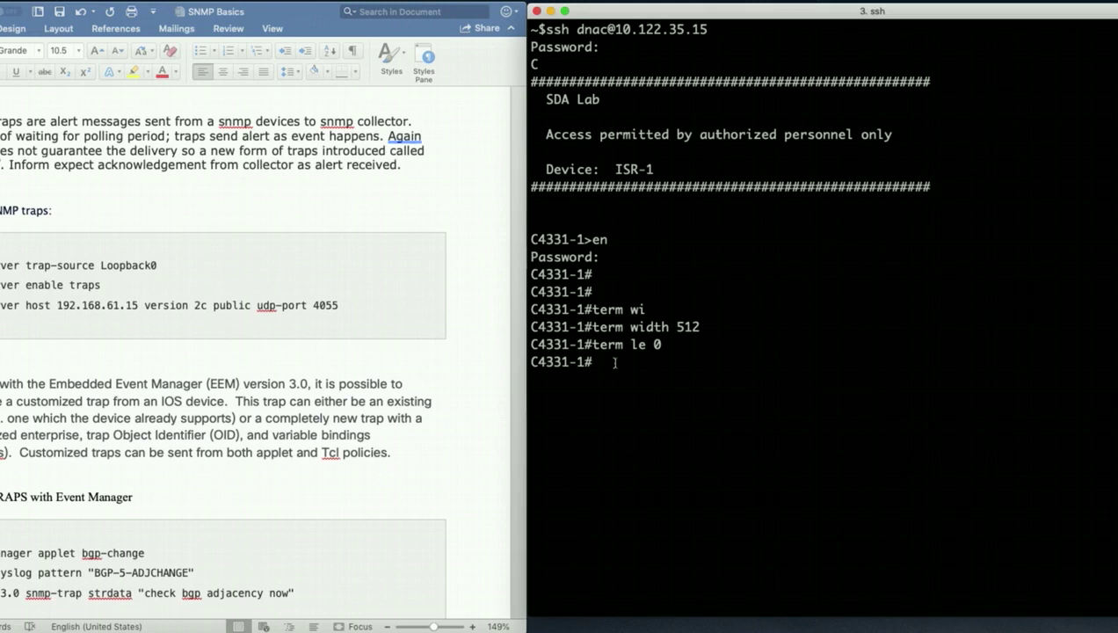
pyautogui.write('sh run | i snmp')
pyautogui.press('Return')
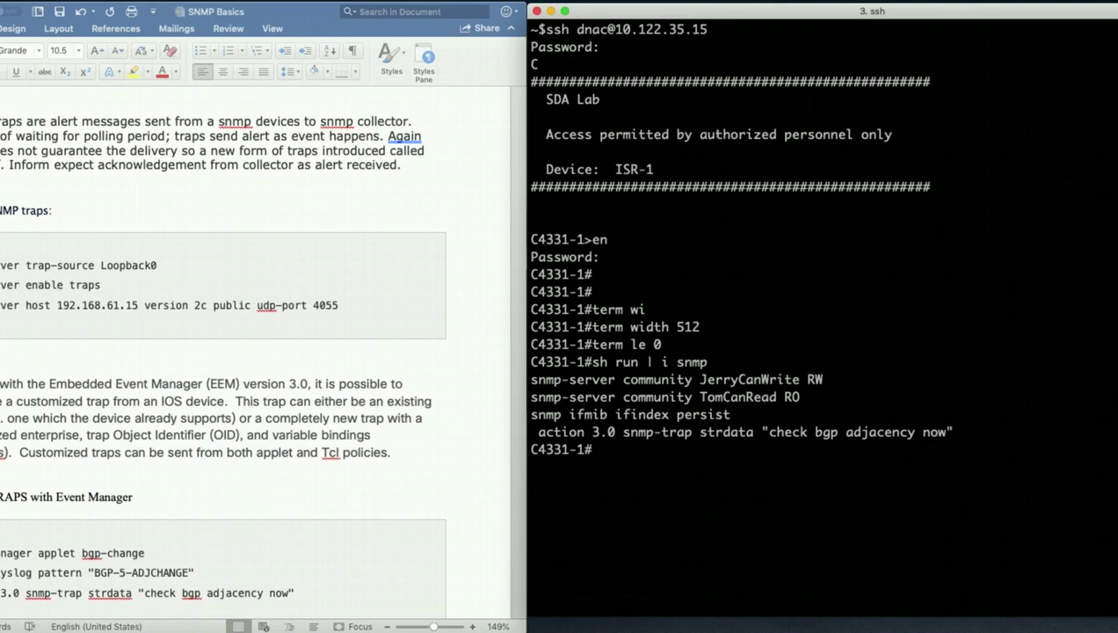
# Copy the three snmp-server trap commands from the SNMP traps code block in the SNMP Basics document
pyautogui.click(181, 268)
pyautogui.moveTo(2, 265); pyautogui.dragTo(329, 305)
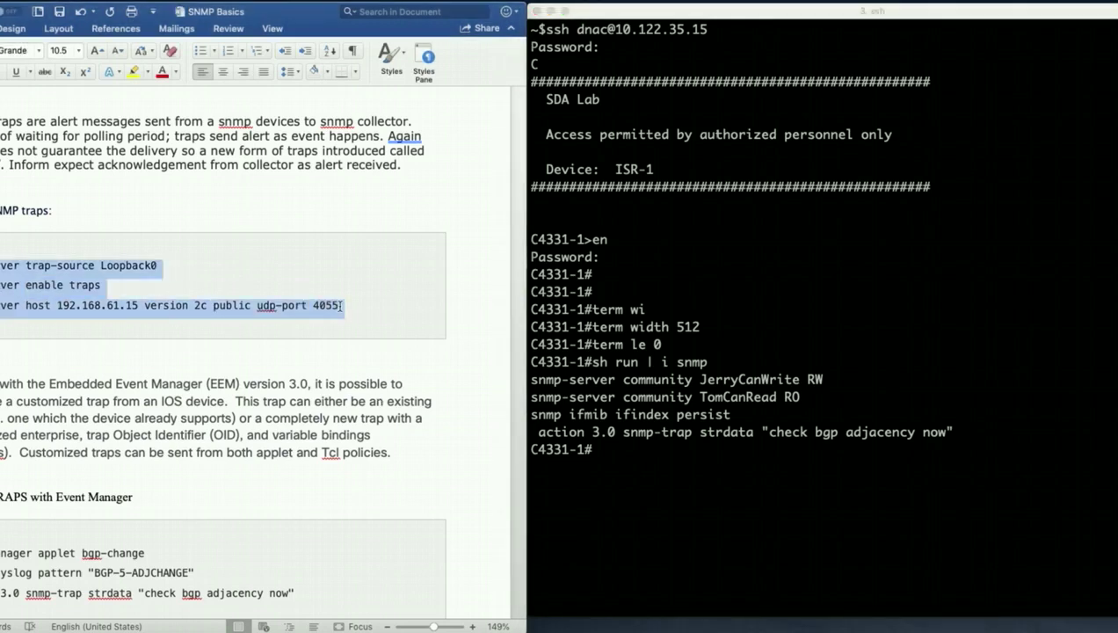
pyautogui.rightClick(69, 268)
pyautogui.click(93, 290)
# Enter the router's configuration mode with "conf t", apply the copied trap commands for Loopback0 and host 192.168.61.15 on UDP port 4055, and exit
pyautogui.click(620, 474)
pyautogui.write('conf t')
pyautogui.press('Return')
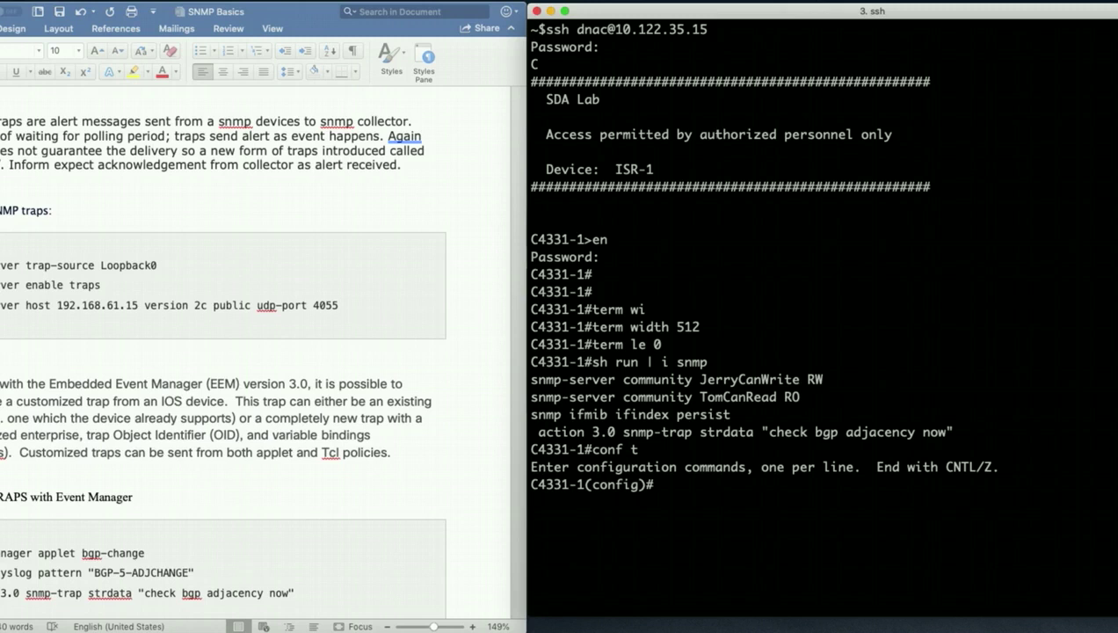
pyautogui.rightClick(702, 497)
pyautogui.click(739, 541)
pyautogui.press('Return')
pyautogui.press('Return')
pyautogui.press('Return')
pyautogui.write('exit')
pyautogui.press('Return')
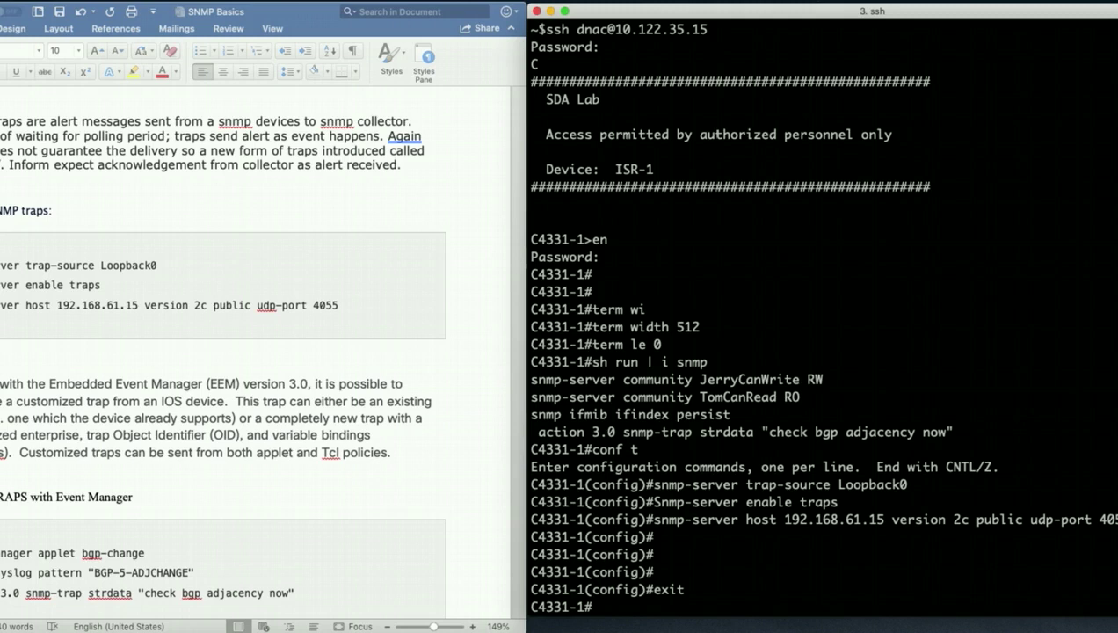
# Check the new trap settings on the router with "sh run | i snmp"
pyautogui.write('sh snm')
pyautogui.press('Tab')
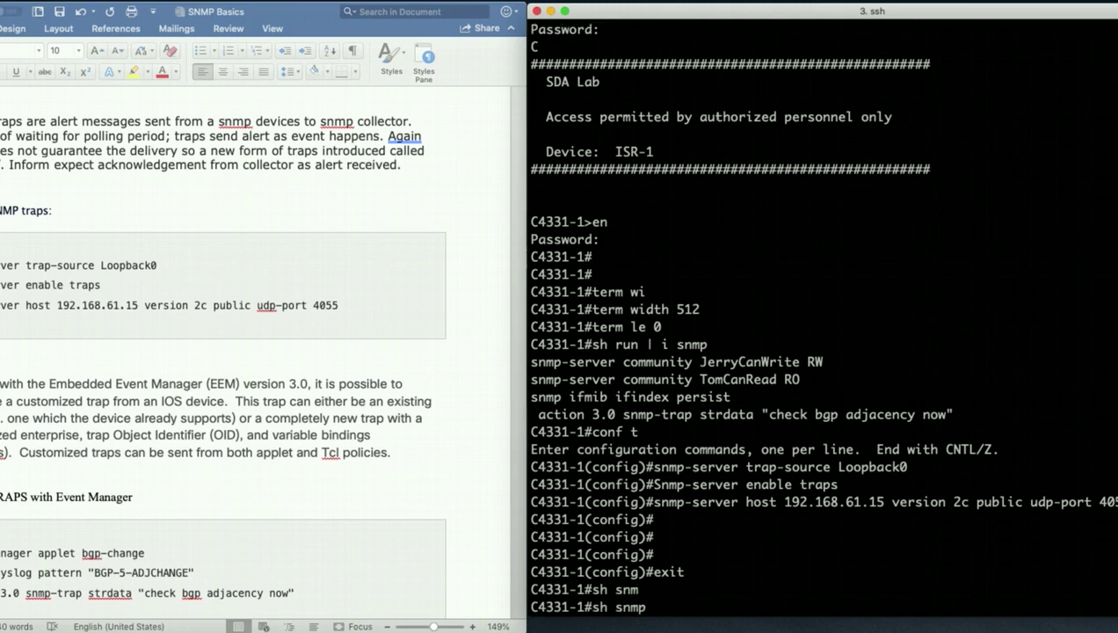
pyautogui.press('BackSpace')
pyautogui.press('BackSpace')
pyautogui.press('BackSpace')
pyautogui.press('BackSpace')
pyautogui.write('run | i snmp')
pyautogui.press('Return')
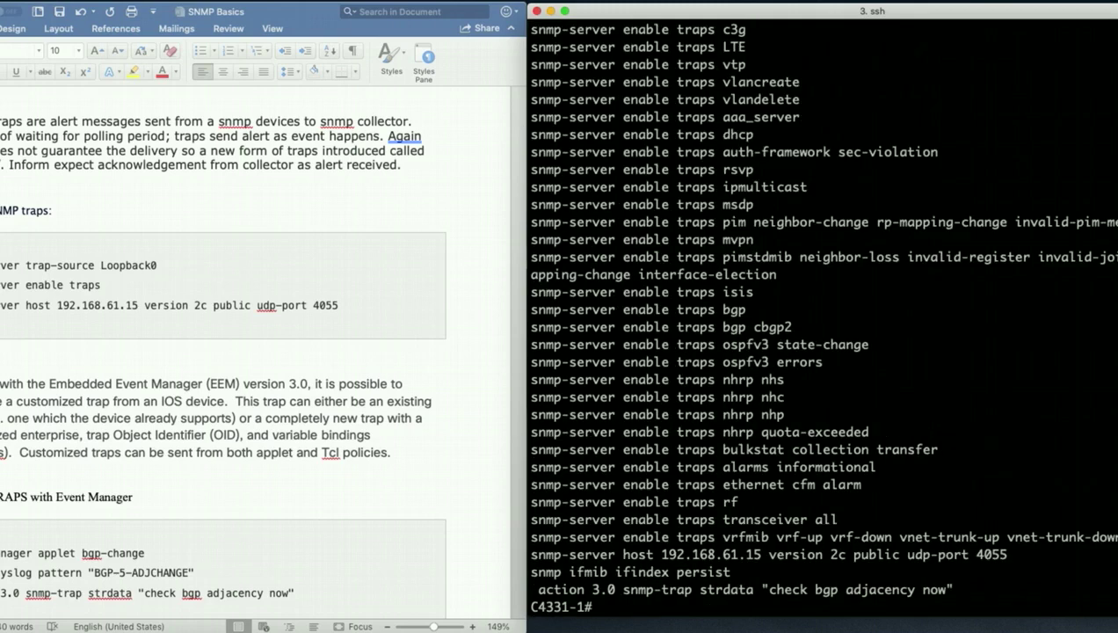
pyautogui.press('Up')
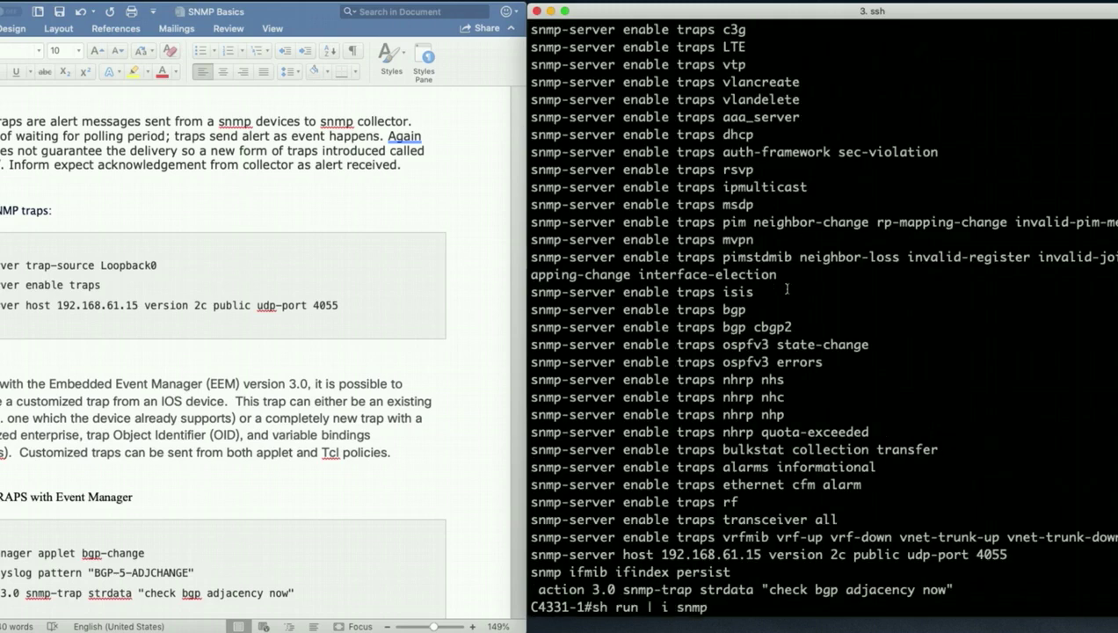
pyautogui.press('Up')
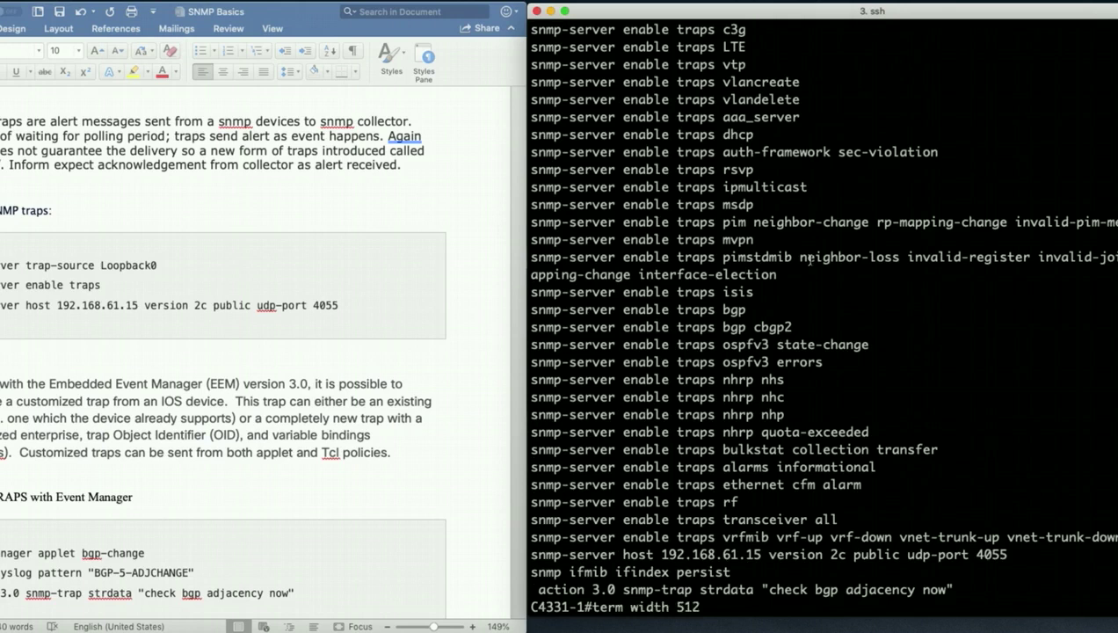
pyautogui.press('Up')
pyautogui.press('Up')
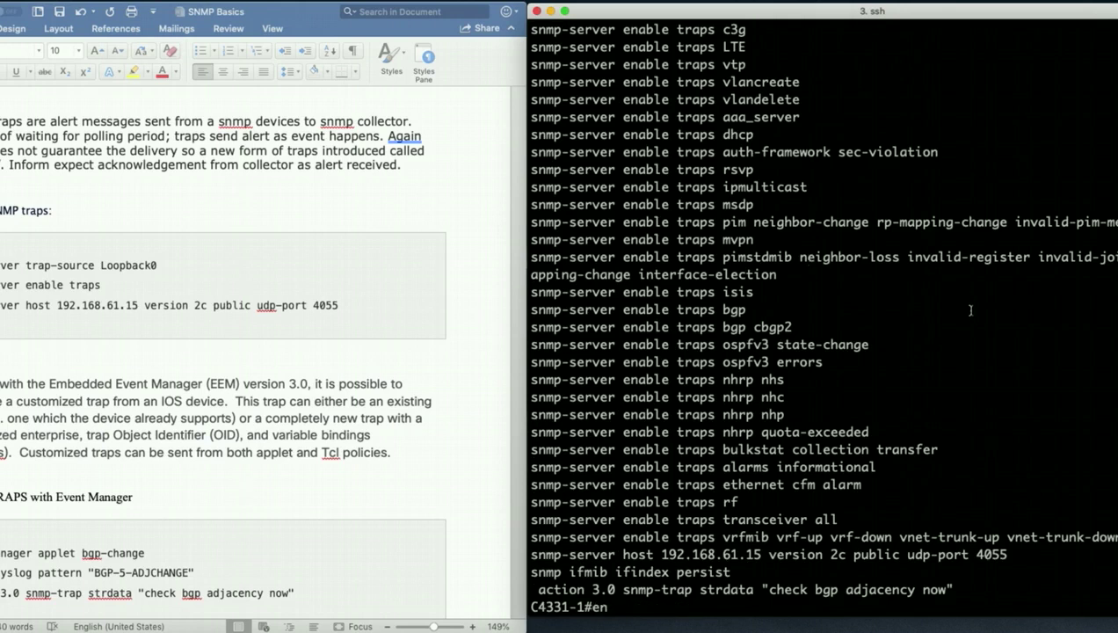
pyautogui.press('Down')
pyautogui.press('Down')
pyautogui.press('Down')
pyautogui.press('Up')
pyautogui.press('Up')
pyautogui.press('Up')
pyautogui.press('BackSpace')
pyautogui.press('BackSpace')
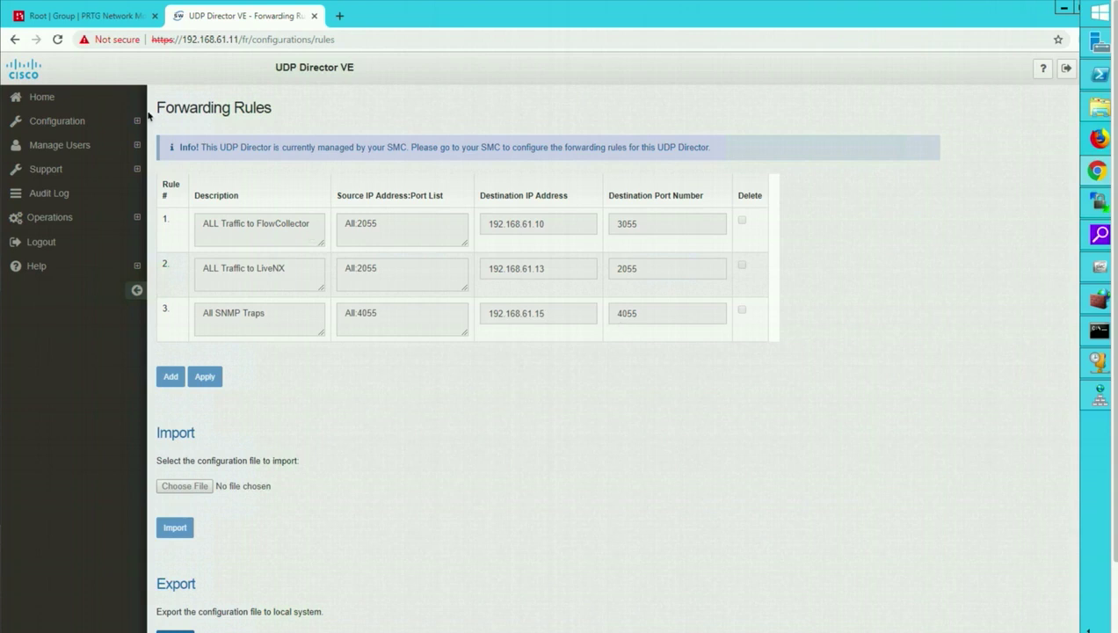
# In PRTG, start adding a sensor to the Probe Device, search for "snmp traps" and choose SNMP Trap Receiver
pyautogui.click(112, 17)
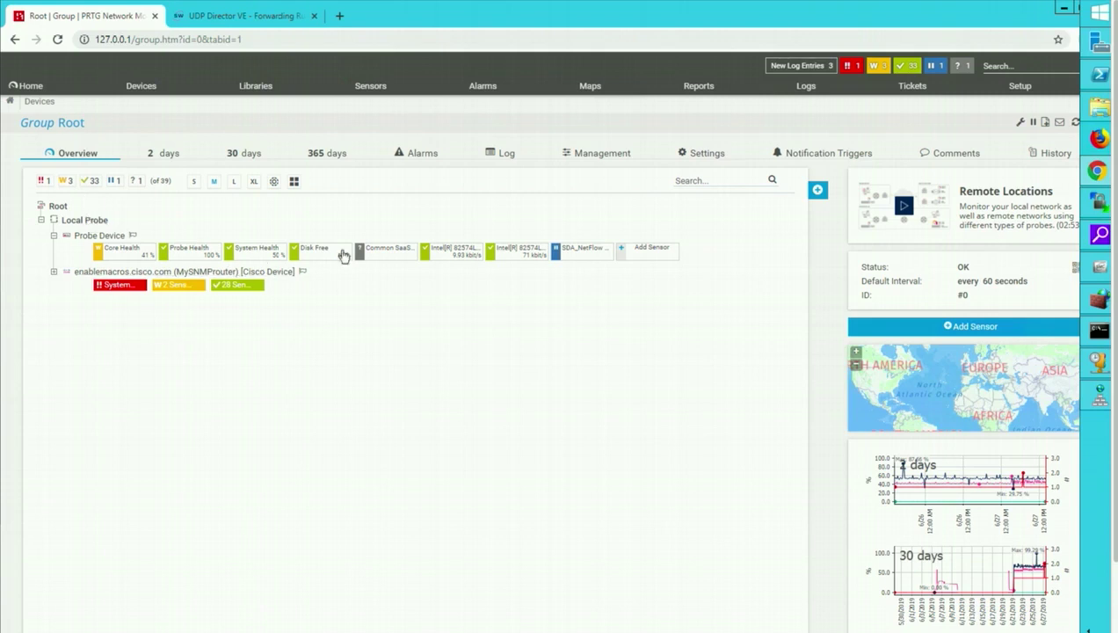
pyautogui.click(652, 249)
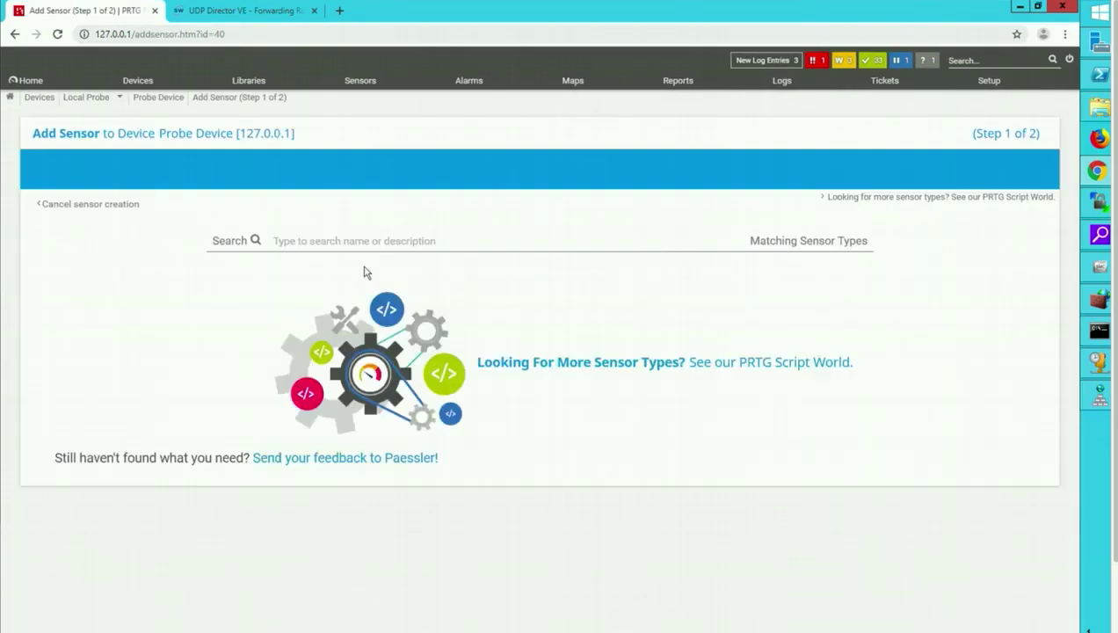
pyautogui.write('snm')
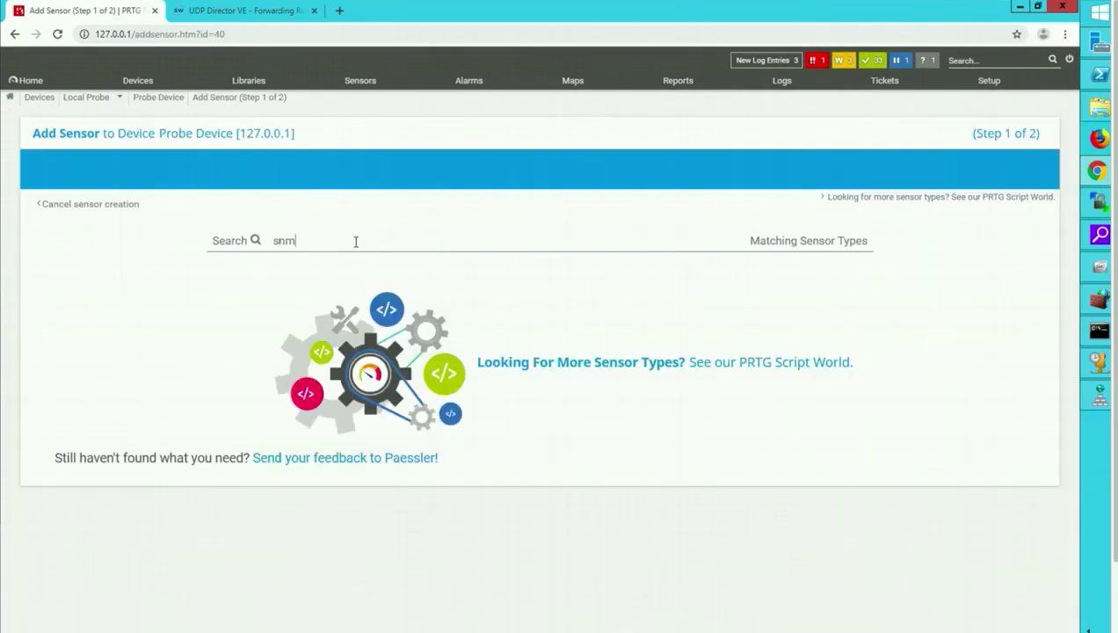
pyautogui.write('p tra')
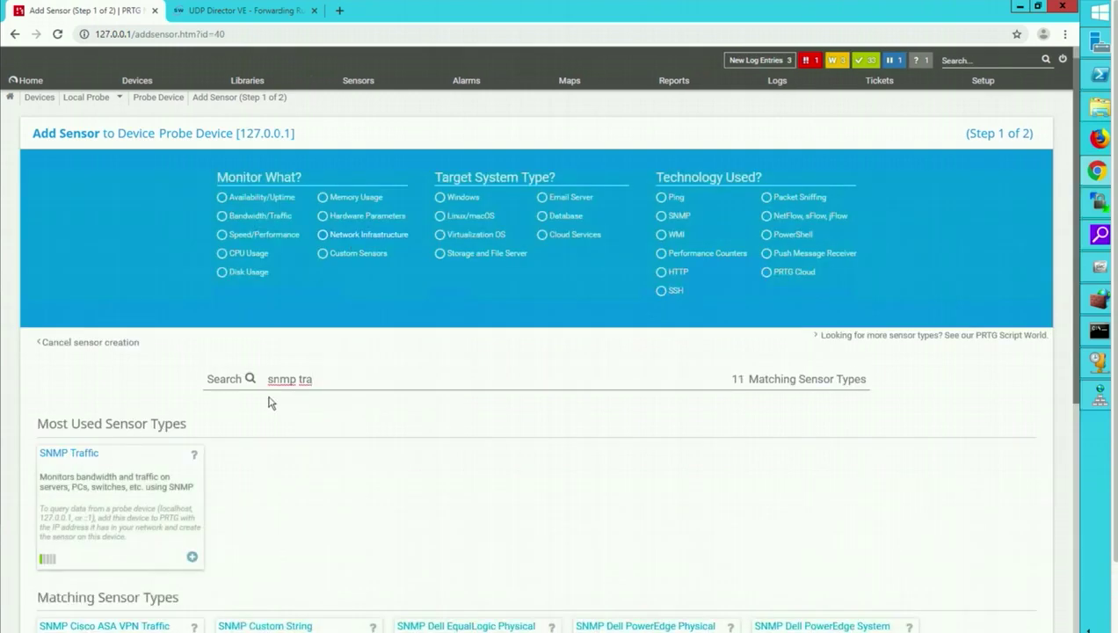
pyautogui.scroll(-2, 234, 463)
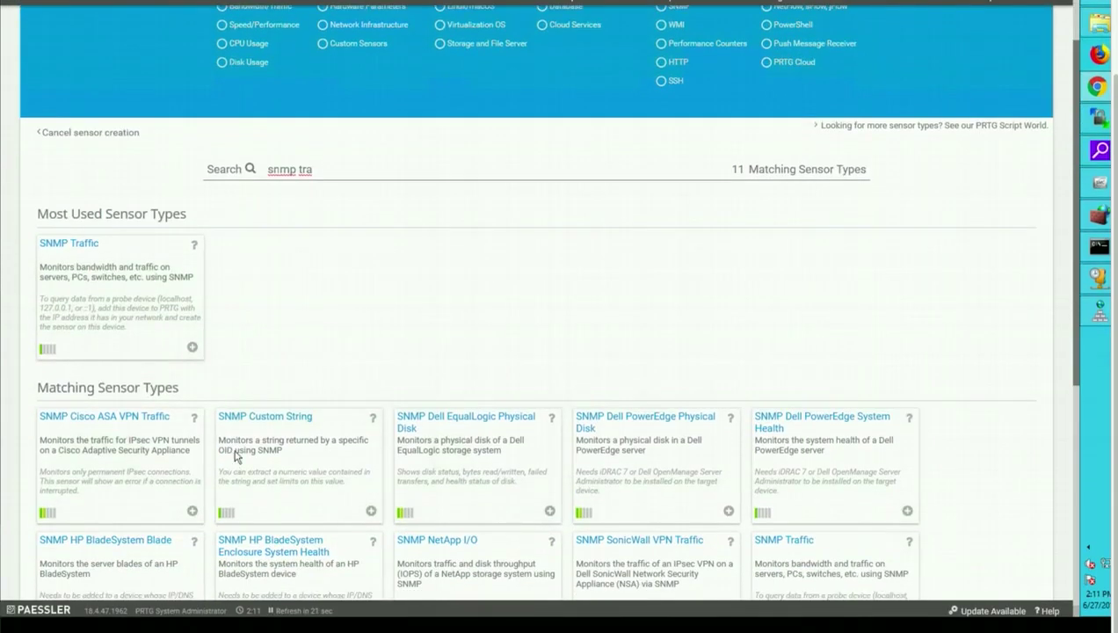
pyautogui.write('ps')
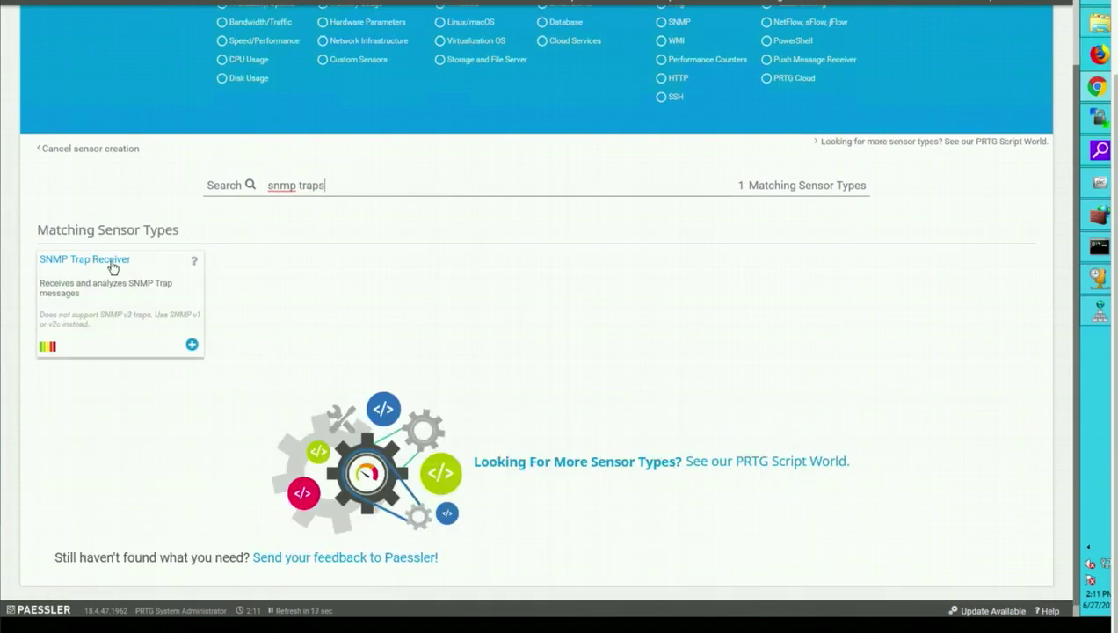
pyautogui.click(191, 344)
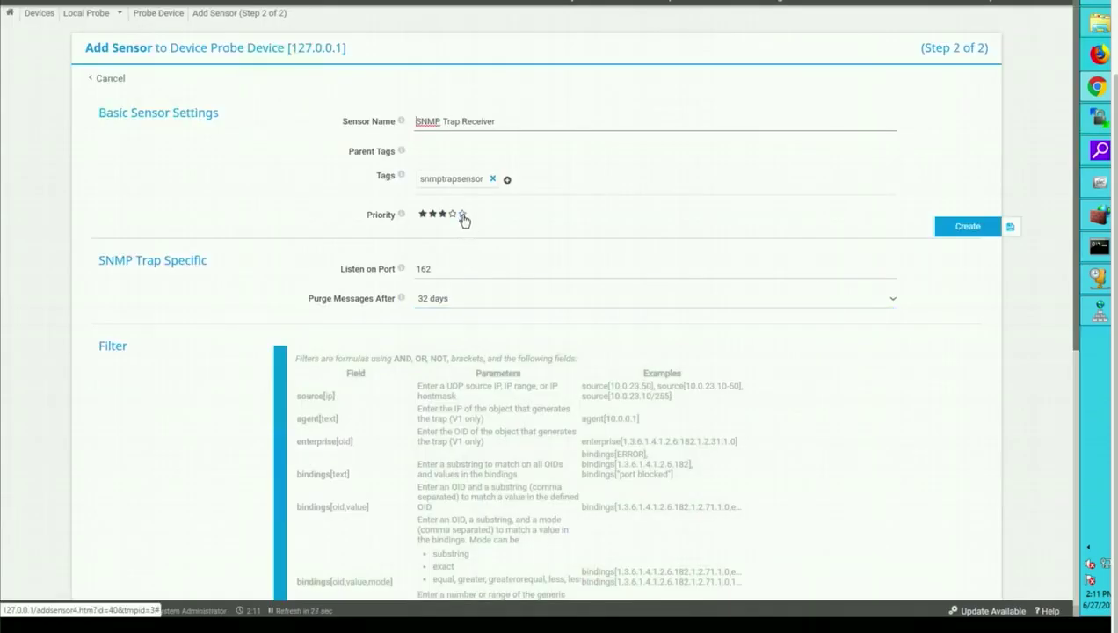
# Set the new trap sensor's priority to five stars and its listening port to 4055
pyautogui.click(463, 216)
pyautogui.click(462, 215)
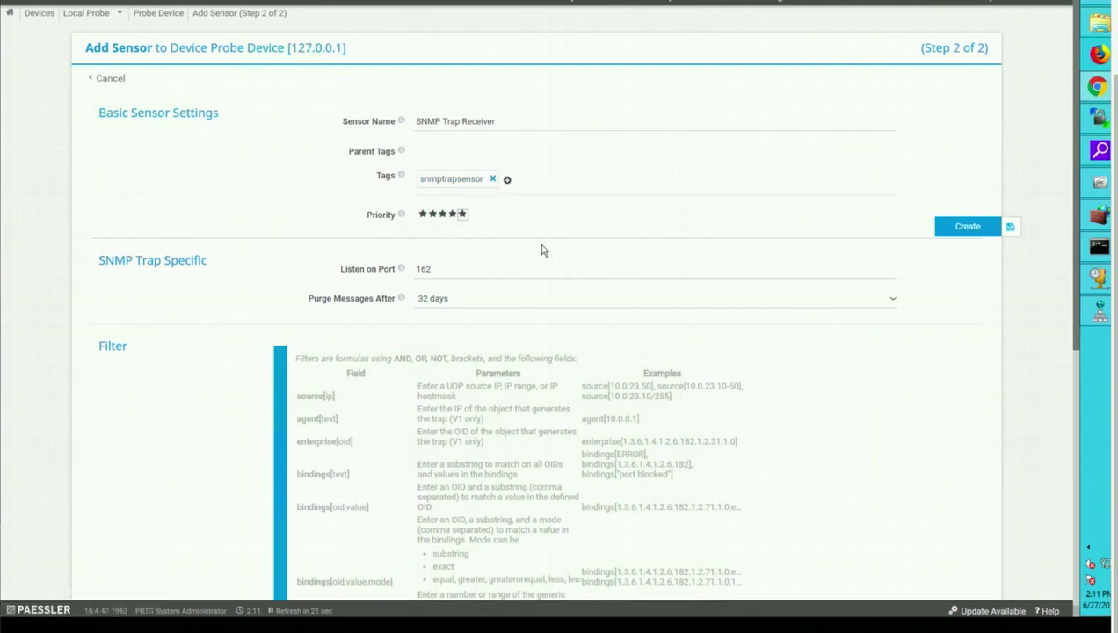
pyautogui.click(441, 272)
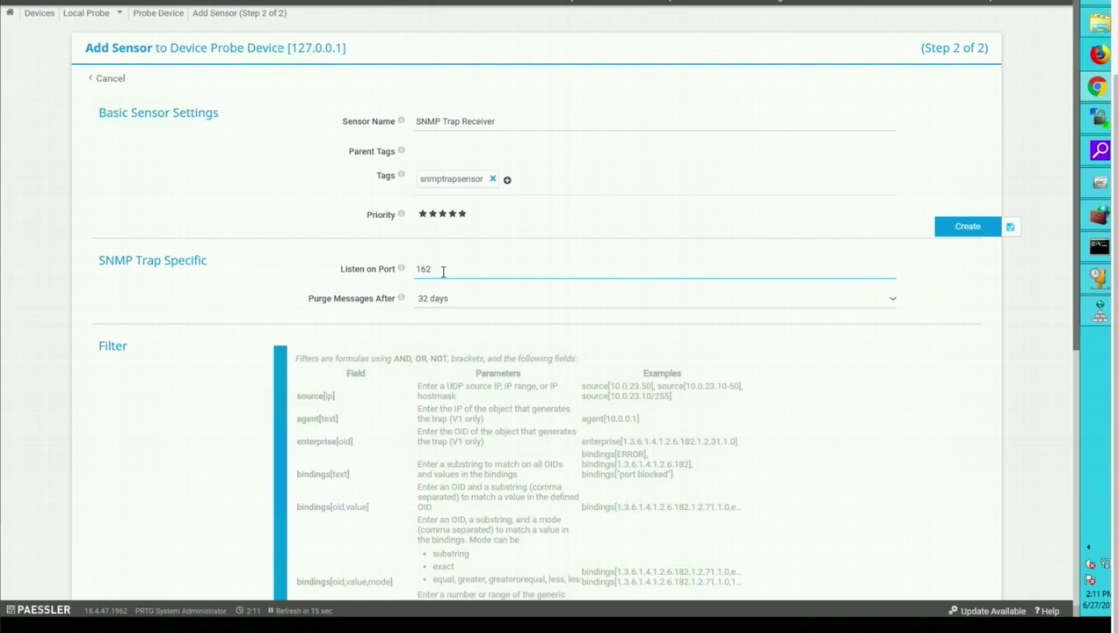
pyautogui.press('BackSpace')
pyautogui.press('BackSpace')
pyautogui.press('BackSpace')
pyautogui.write('4055')
# Create the SNMP Trap Receiver sensor with the include filter "any" and open it from the Probe Device's sensor list
pyautogui.scroll(-2, 574, 324)
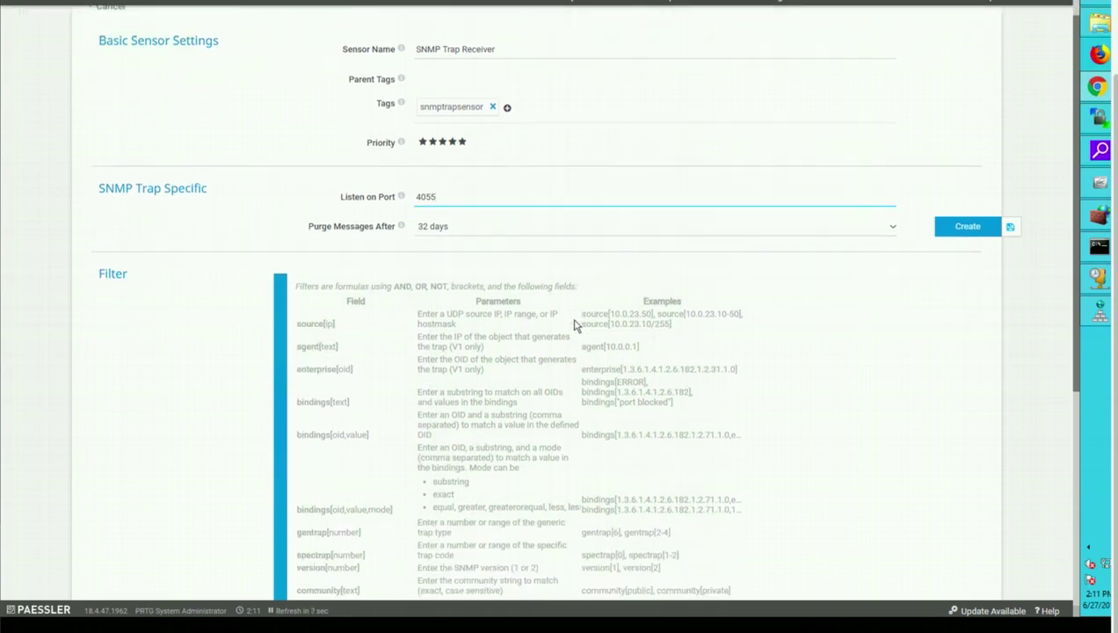
pyautogui.scroll(-3, 574, 324)
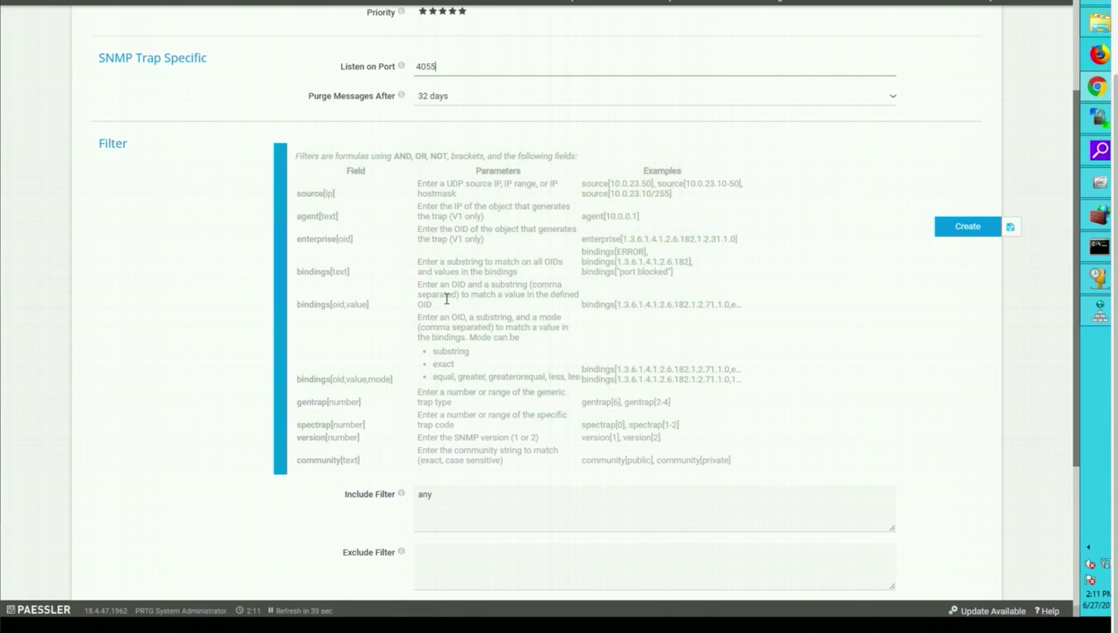
pyautogui.scroll(-1, 446, 299)
pyautogui.click(449, 432)
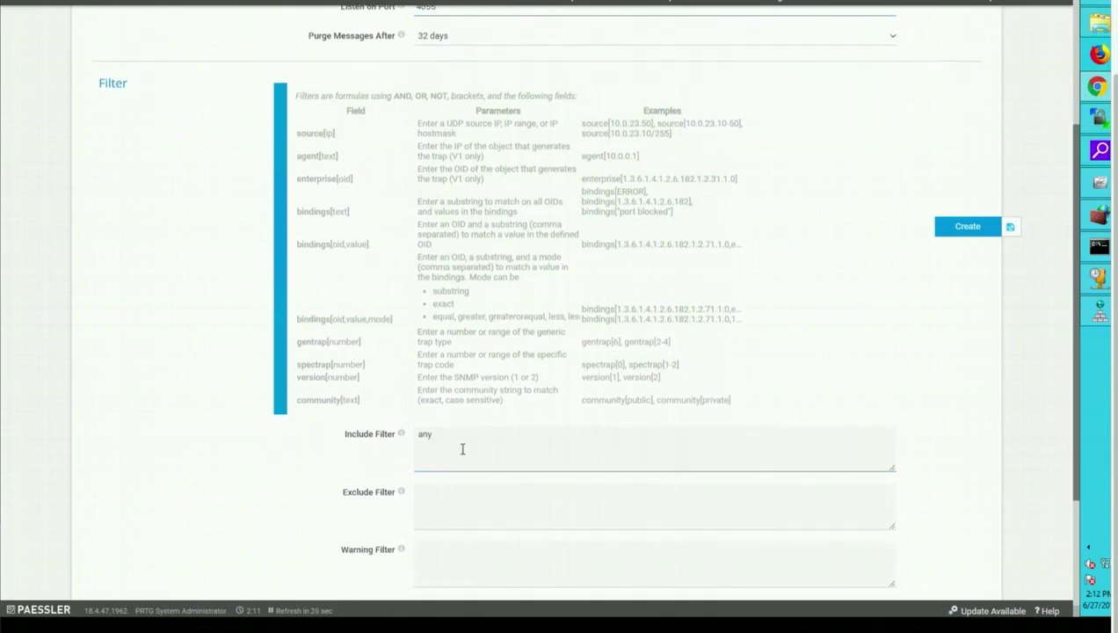
pyautogui.scroll(-1, 457, 447)
pyautogui.scroll(-2, 463, 449)
pyautogui.click(462, 449)
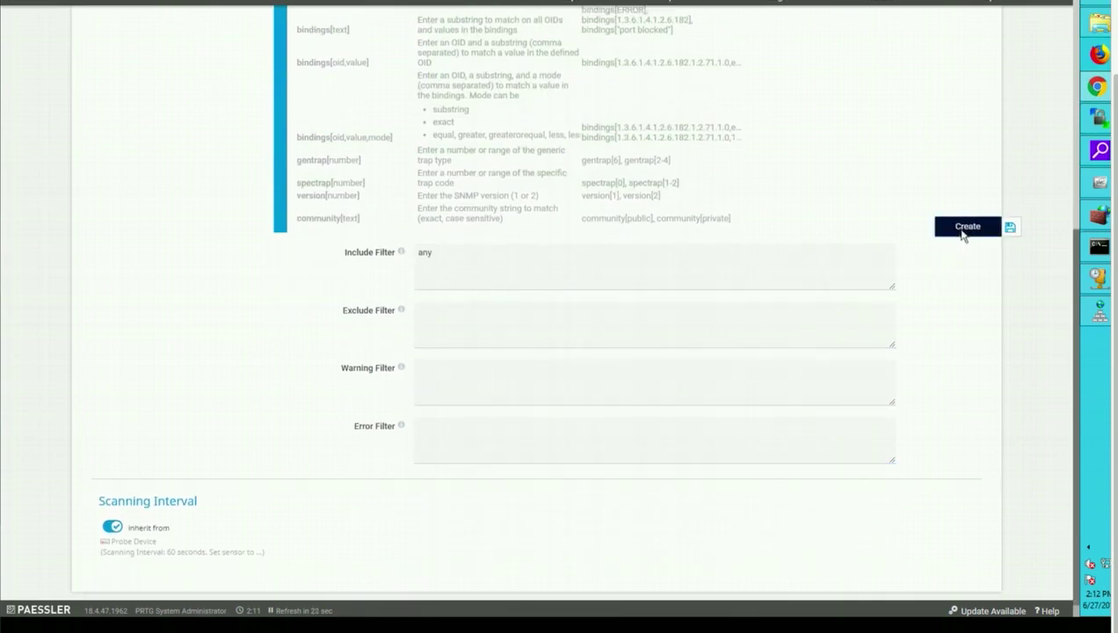
pyautogui.click(961, 232)
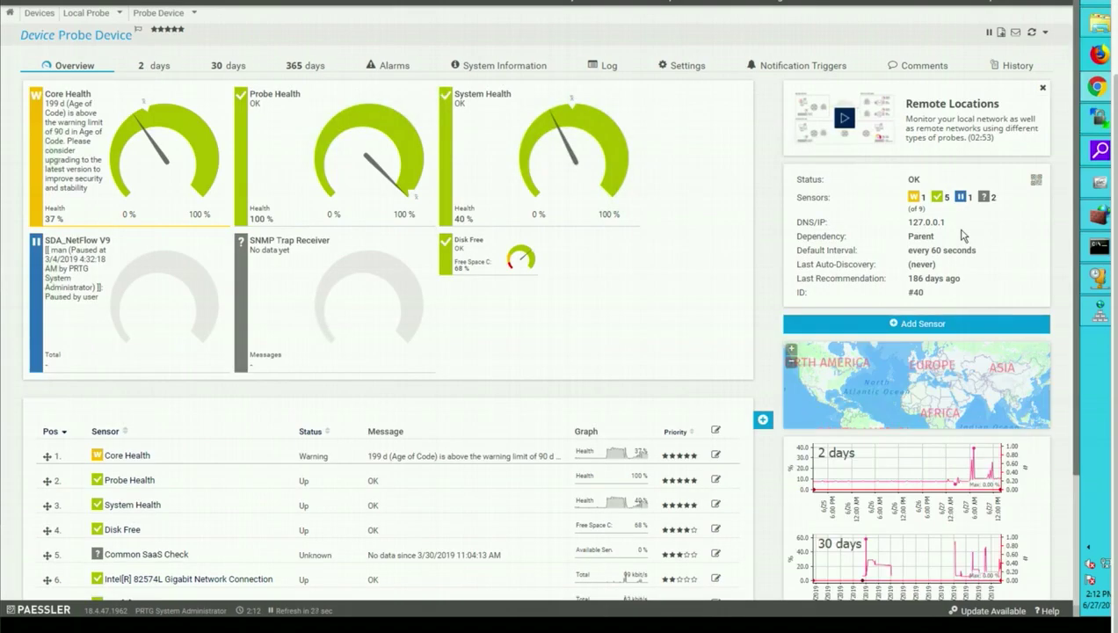
pyautogui.scroll(-2, 681, 289)
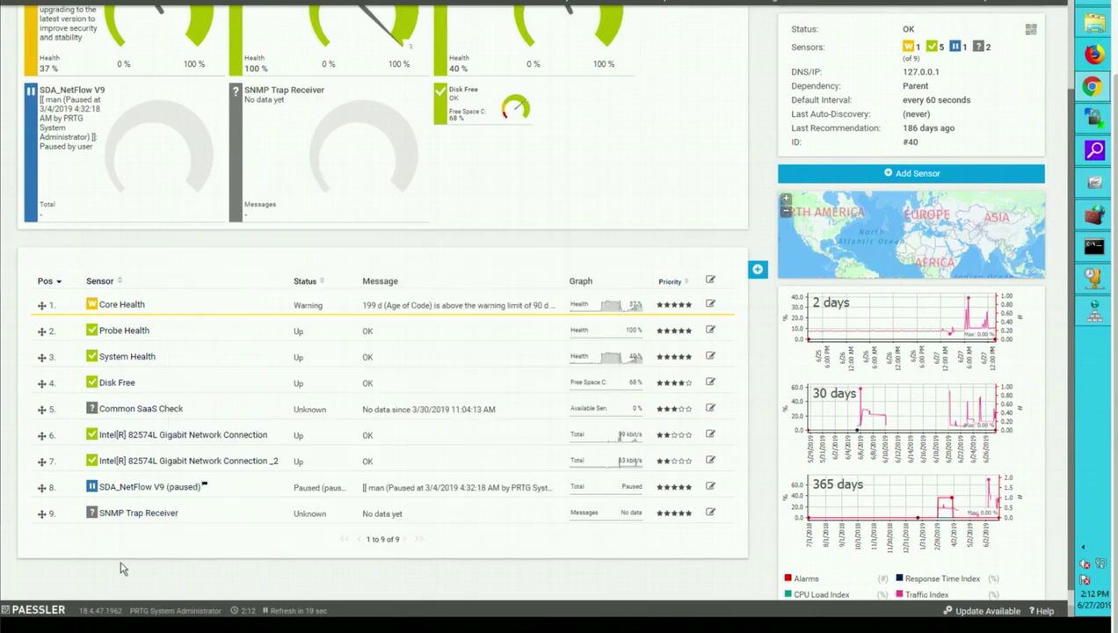
pyautogui.click(164, 516)
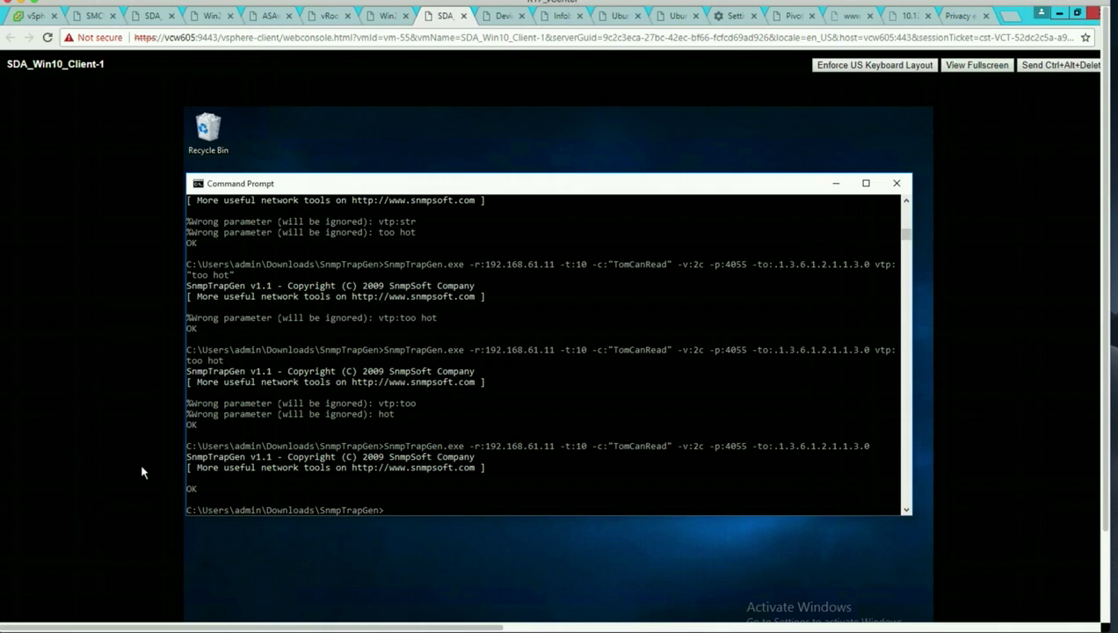
# On the SDA_Win10_Client-1 console, rerun the last SnmpTrapGen.exe command four times to send test traps to 192.168.61.11 on port 4055
pyautogui.click(437, 477)
pyautogui.press('Escape')
pyautogui.press('Up')
pyautogui.press('Return')
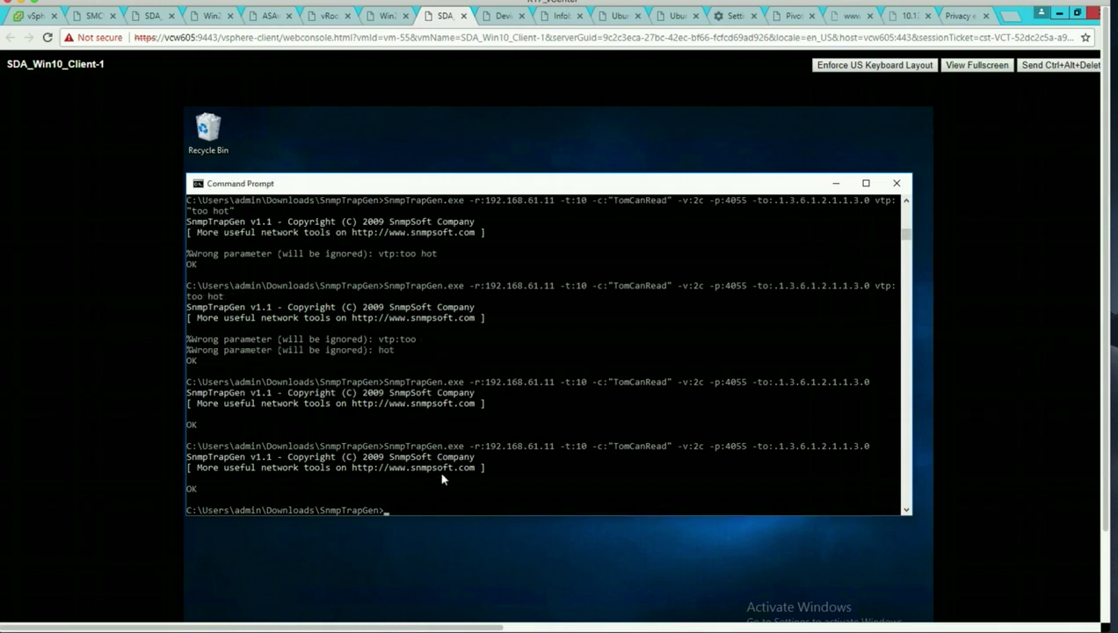
pyautogui.press('Up')
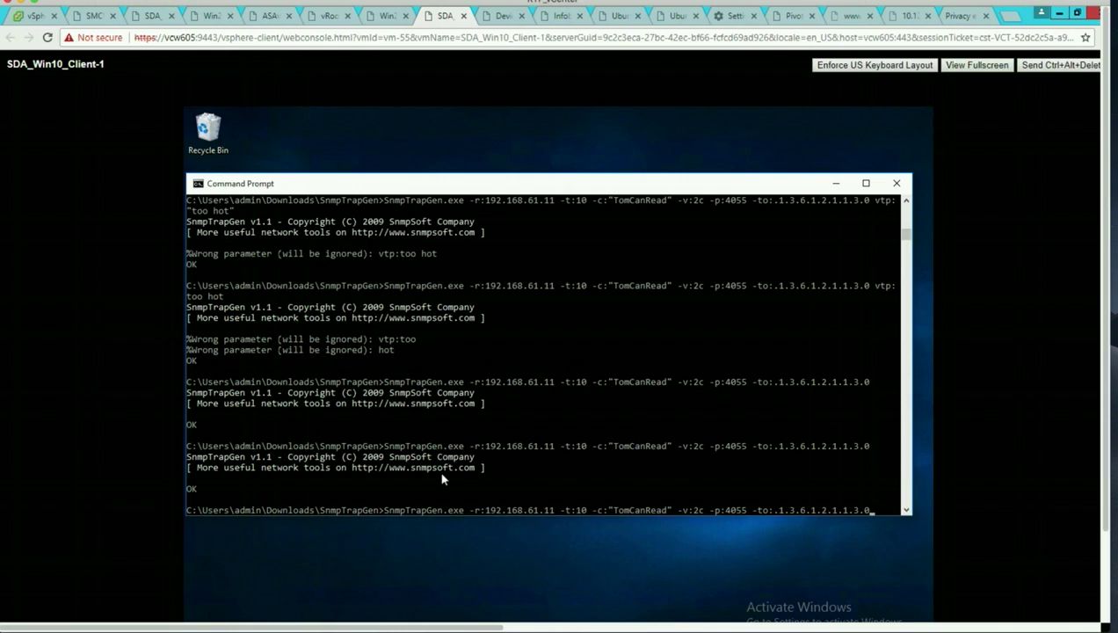
pyautogui.press('Return')
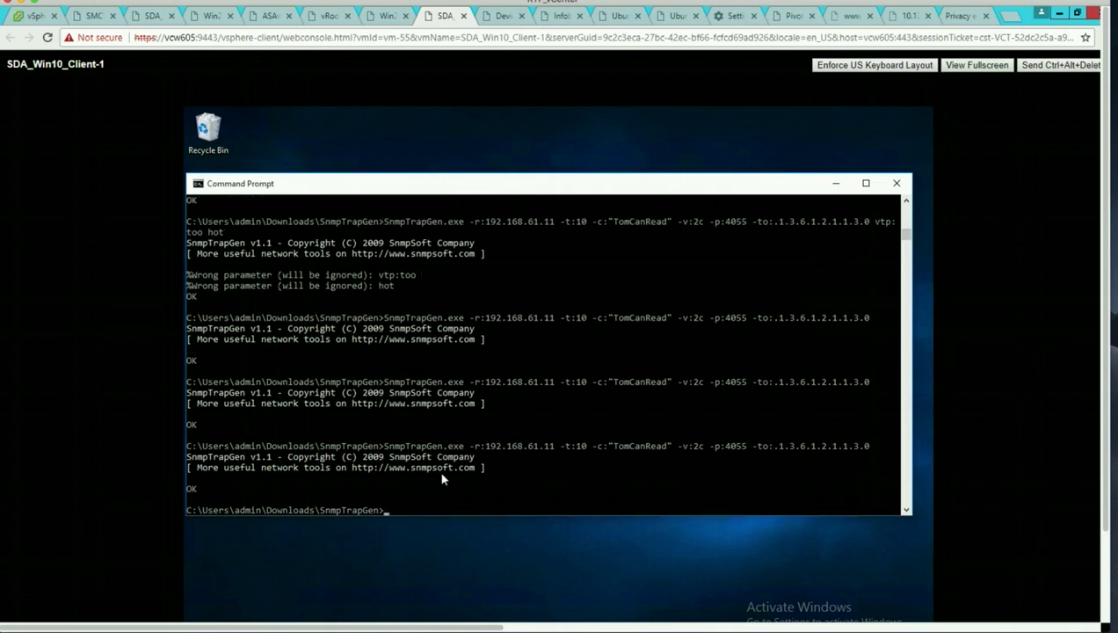
pyautogui.press('Up')
pyautogui.press('Return')
pyautogui.press('Up')
pyautogui.press('Return')
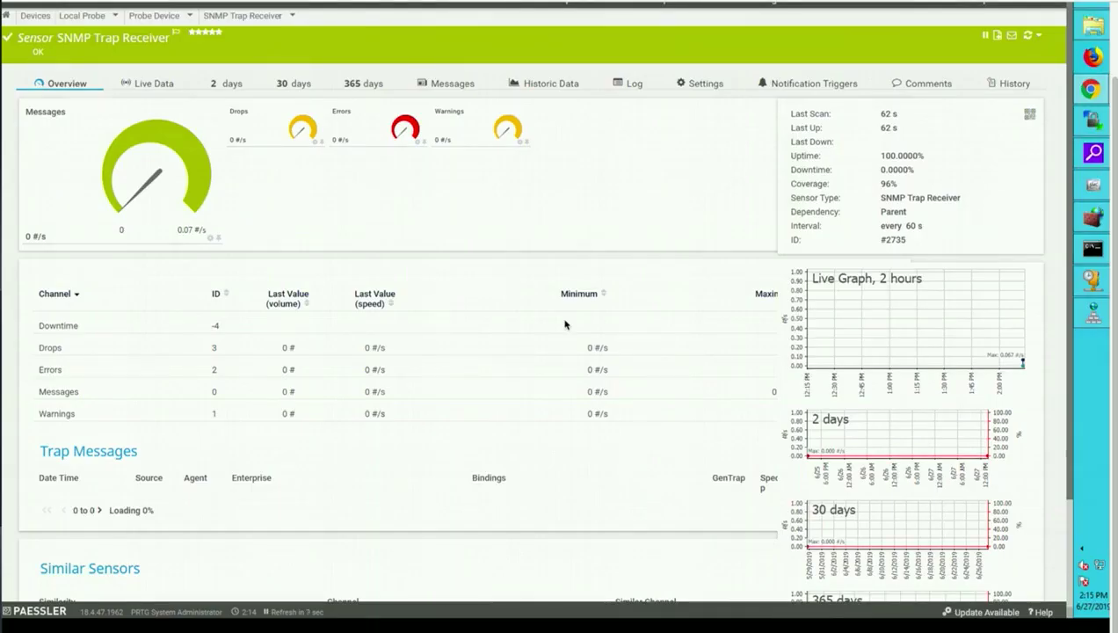
# View the trap messages received by the SNMP Trap Receiver sensor in PRTG
pyautogui.click(455, 87)
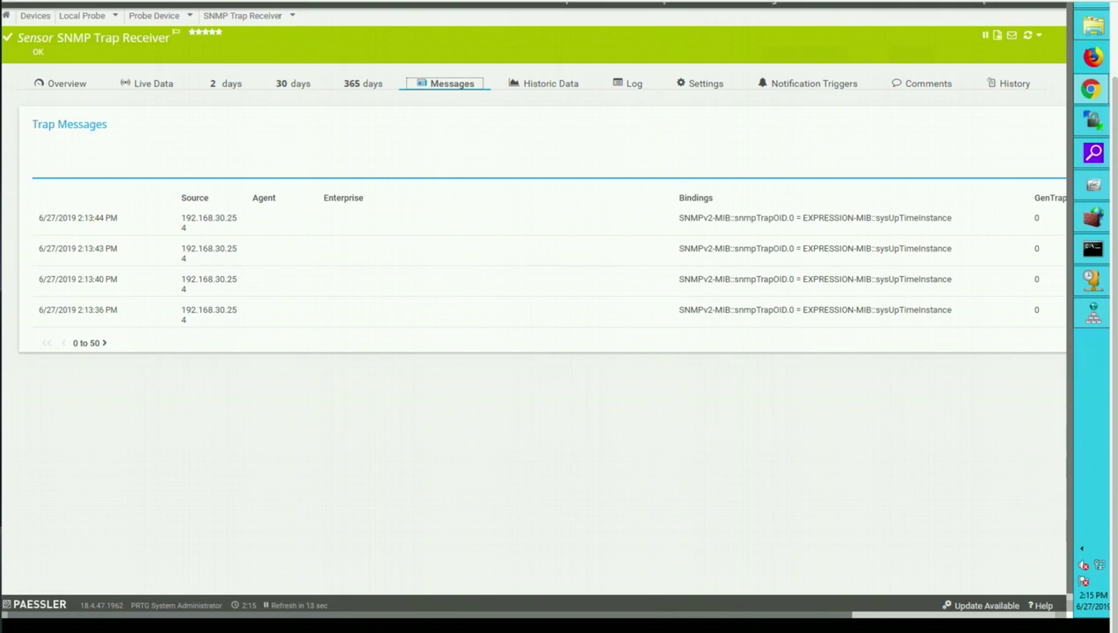
# In the C4331-1 SSH session, enter configuration mode, create VLAN 99 and leave the VLAN configuration
pyautogui.moveTo(718, 629); pyautogui.dragTo(356, 22)
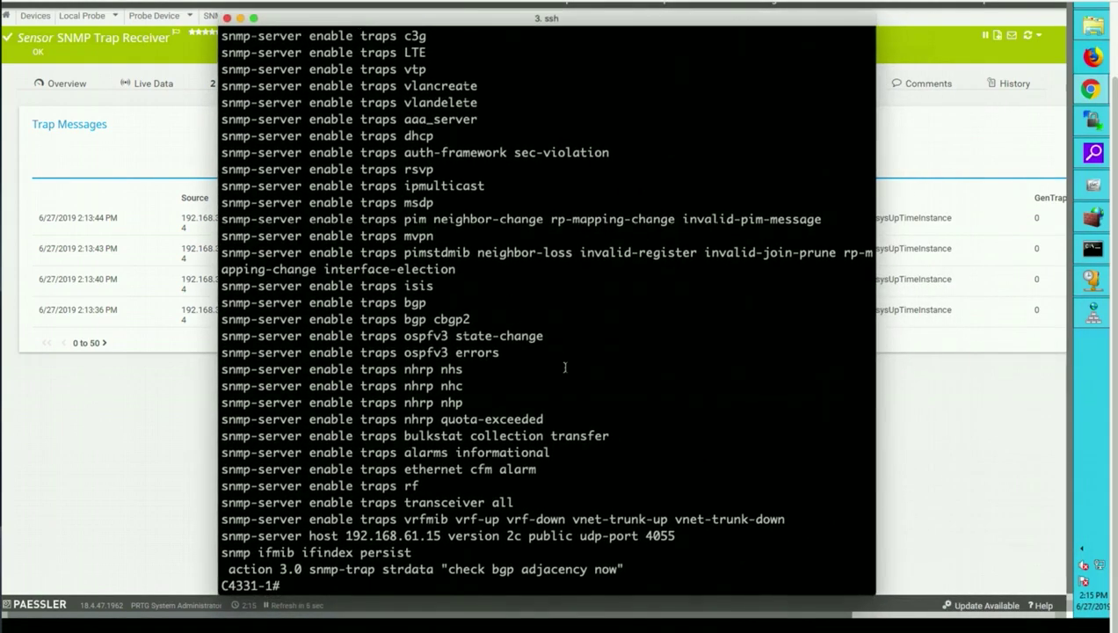
pyautogui.write('conf t')
pyautogui.press('Return')
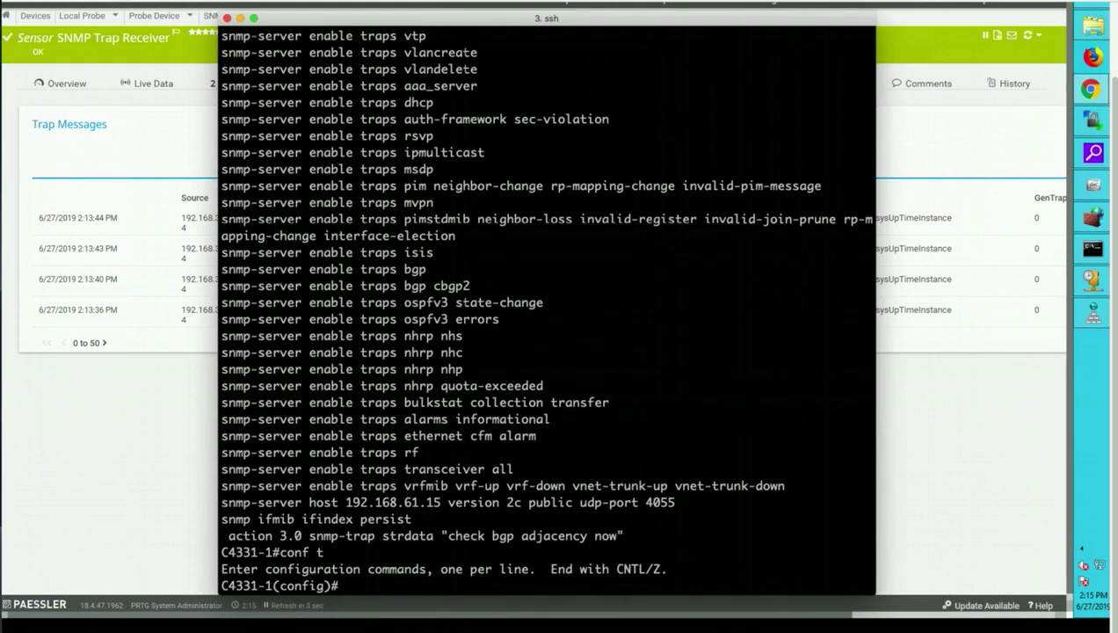
pyautogui.write('vlan 99')
pyautogui.press('Return')
pyautogui.press('Return')
pyautogui.press('Return')
pyautogui.write('exit')
pyautogui.press('Return')
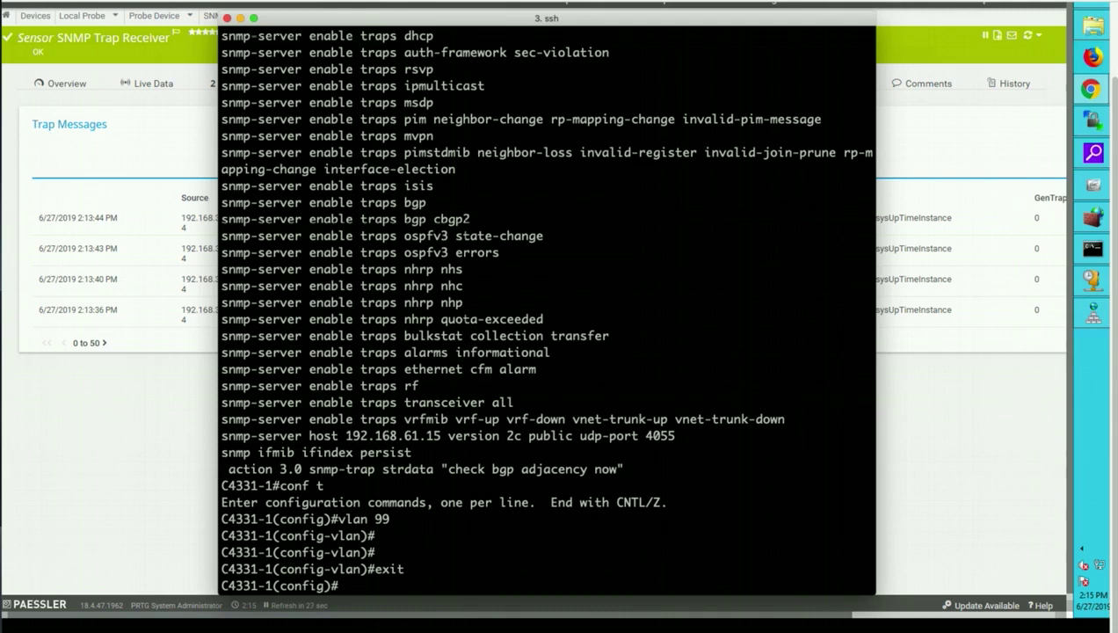
# Remove VLAN 99 from the router and leave configuration mode
pyautogui.write('no vlan 99')
pyautogui.press('Return')
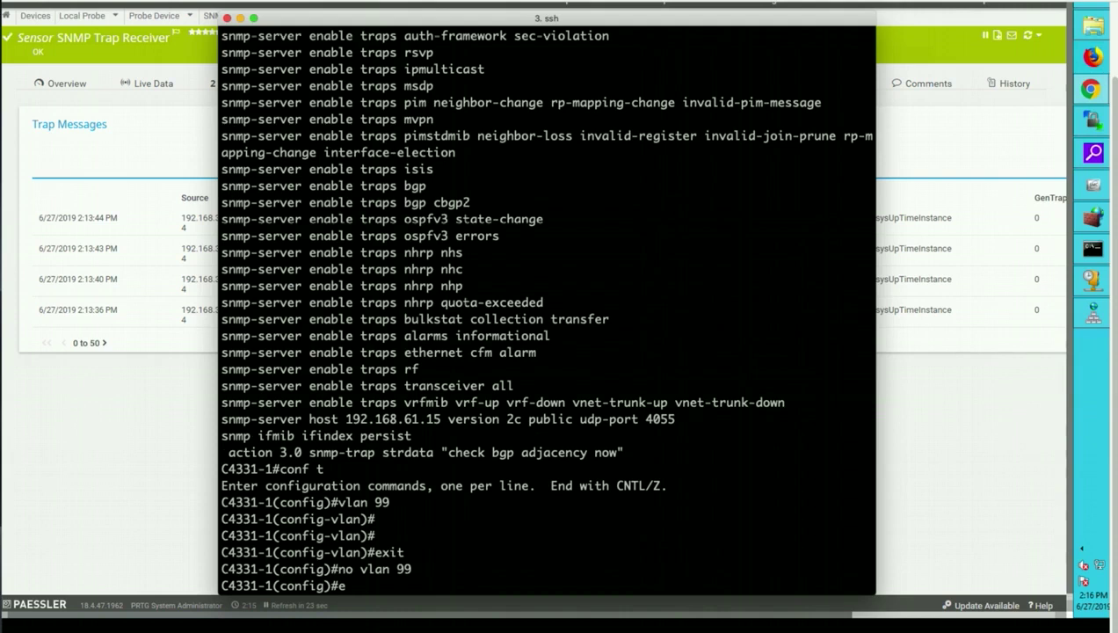
pyautogui.write('xit')
pyautogui.press('Return')
pyautogui.write('vlan 100')
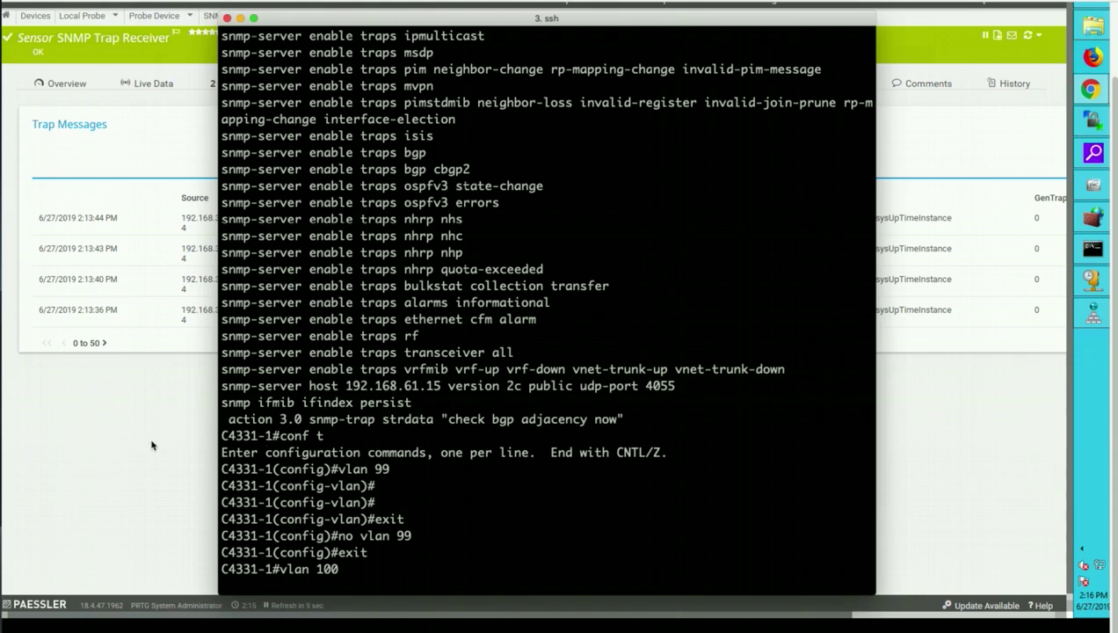
# Return to PRTG and reload the trap messages of the SNMP Trap Receiver sensor
pyautogui.click(240, 17)
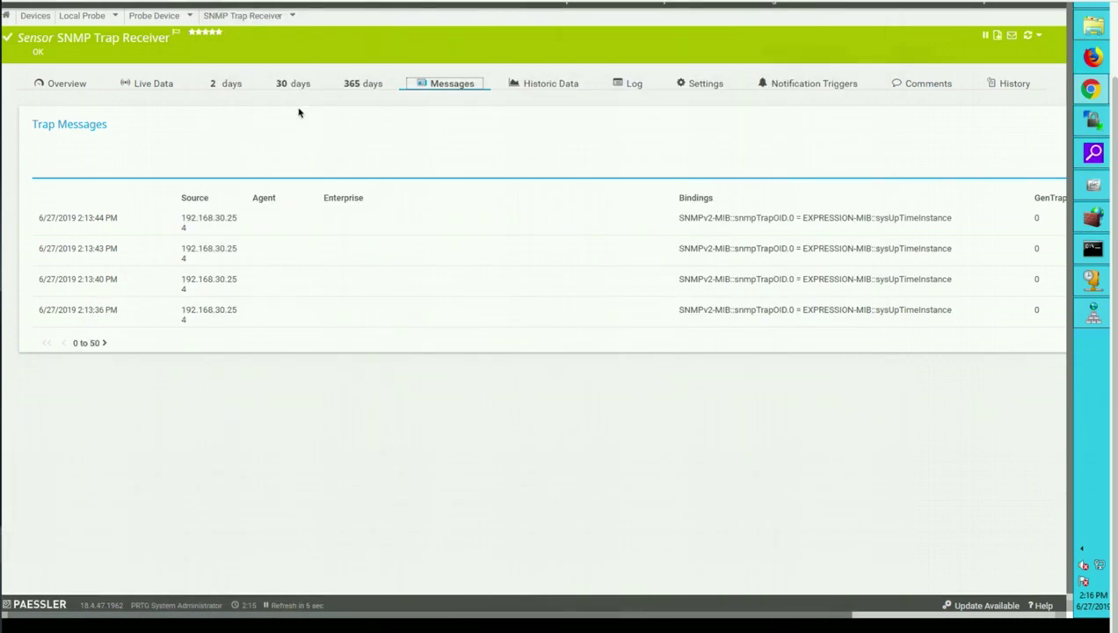
pyautogui.click(79, 88)
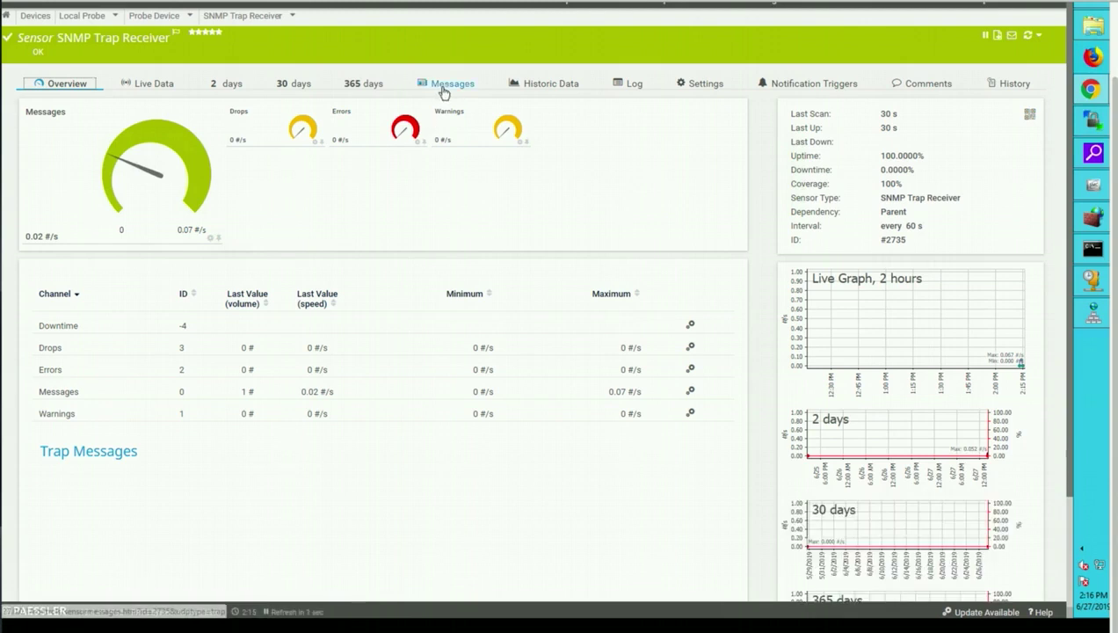
pyautogui.click(445, 90)
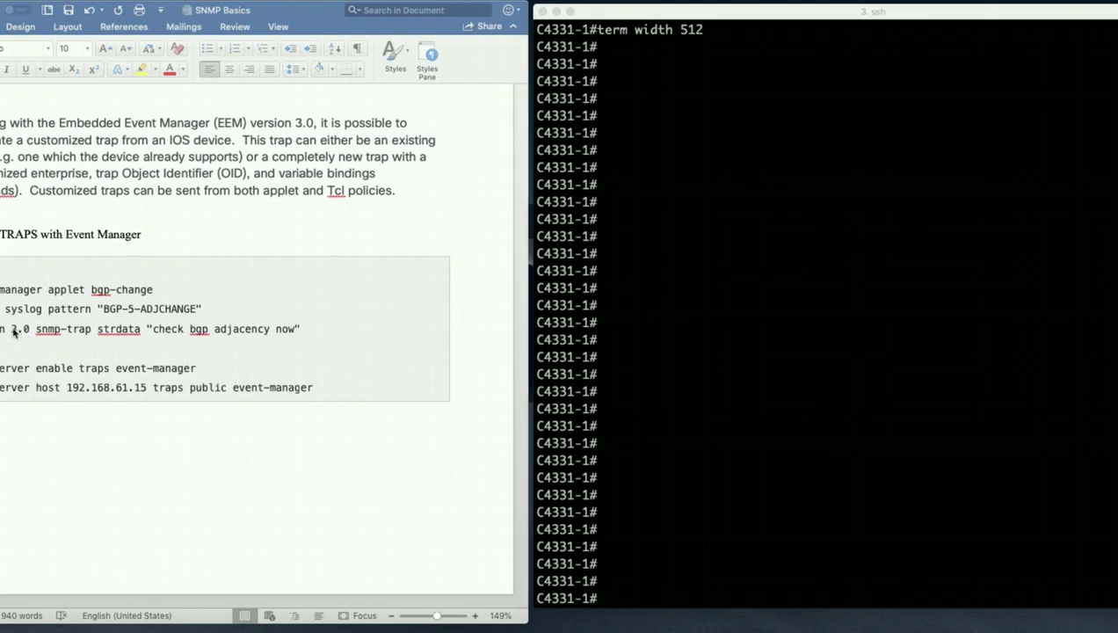
# In the SNMP Basics document, change the applet's action number to 1.0 and copy the whole event manager configuration block
pyautogui.moveTo(11, 328); pyautogui.dragTo(17, 328)
pyautogui.write('1')
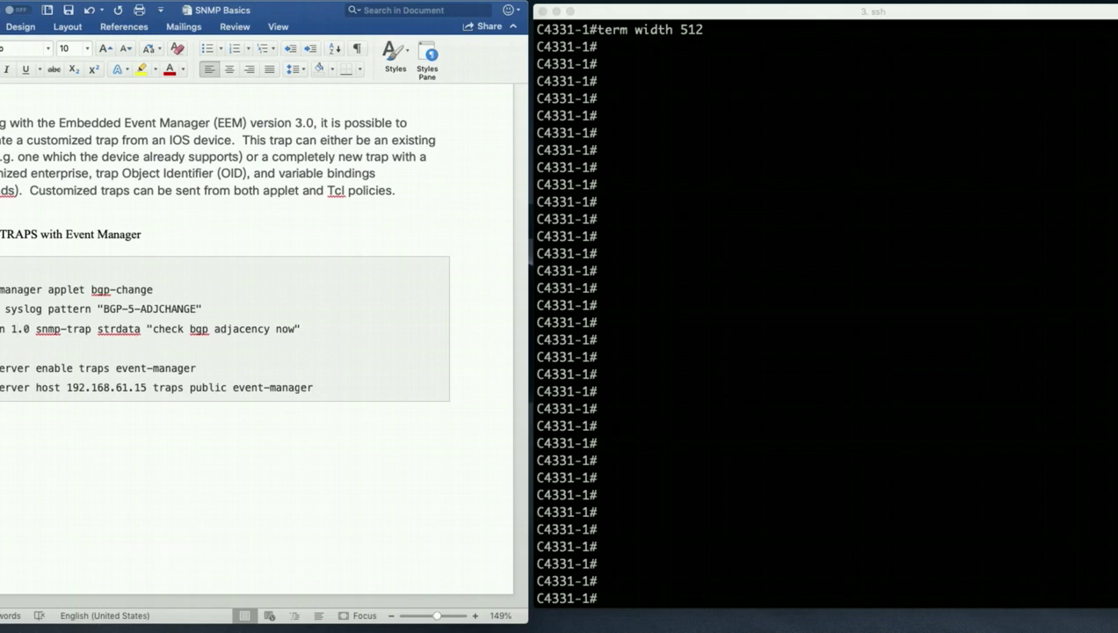
pyautogui.moveTo(0, 285); pyautogui.dragTo(315, 385)
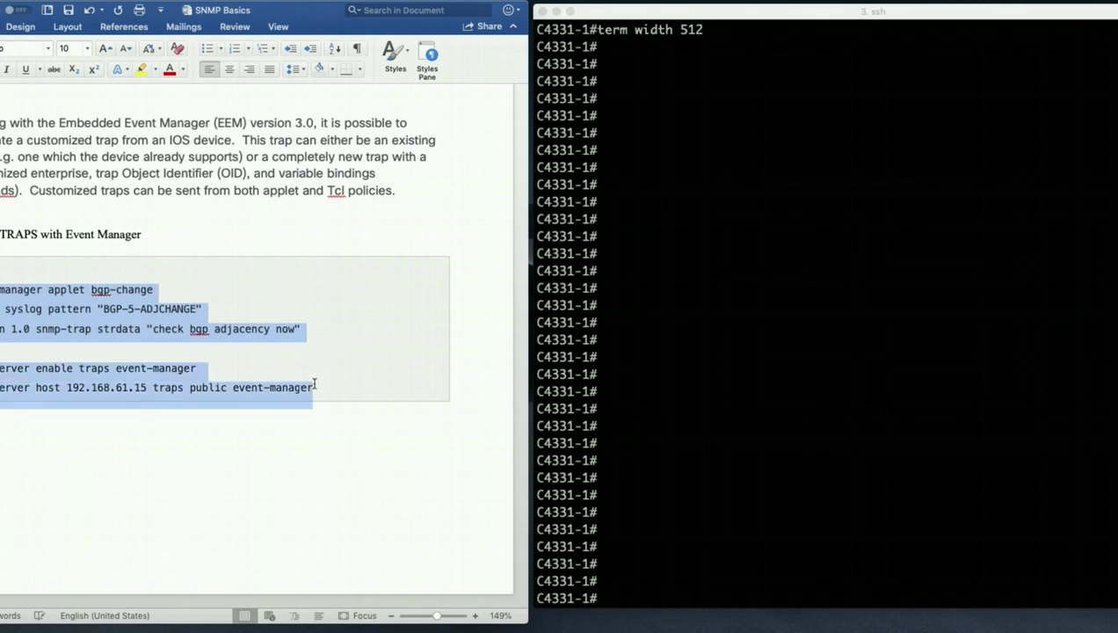
pyautogui.rightClick(94, 302)
pyautogui.click(167, 319)
# Paste the copied bgp-change applet and event-manager trap commands into the router's configuration mode in the SSH session, and end the configuration
pyautogui.click(687, 159)
pyautogui.write('conf t')
pyautogui.press('Return')
pyautogui.rightClick(861, 332)
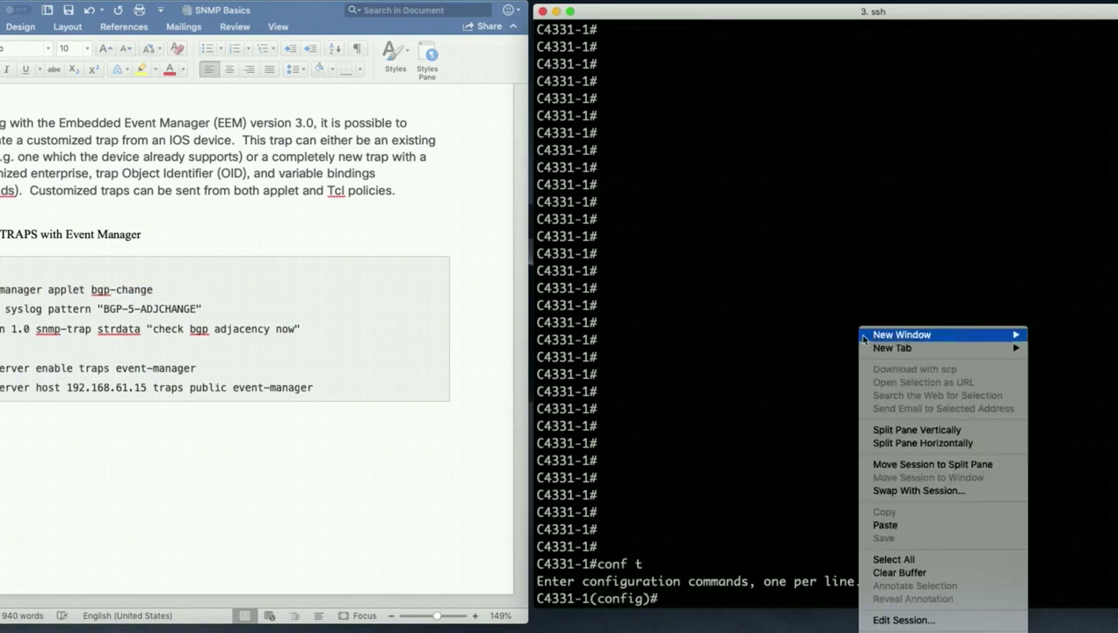
pyautogui.click(885, 525)
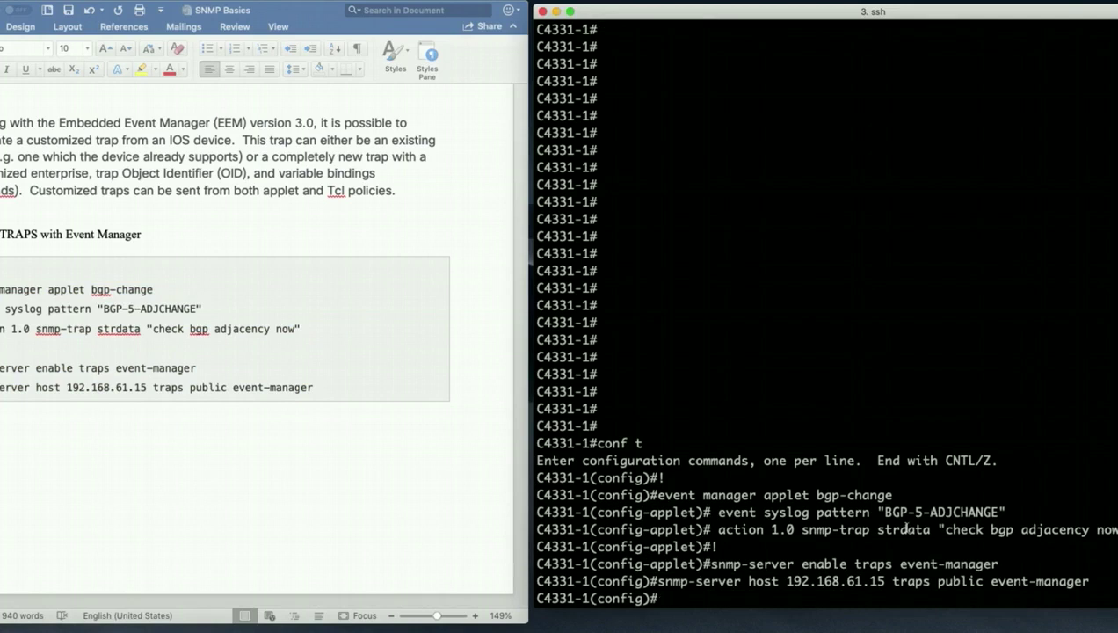
pyautogui.press('Return')
pyautogui.write('end')
pyautogui.press('Return')
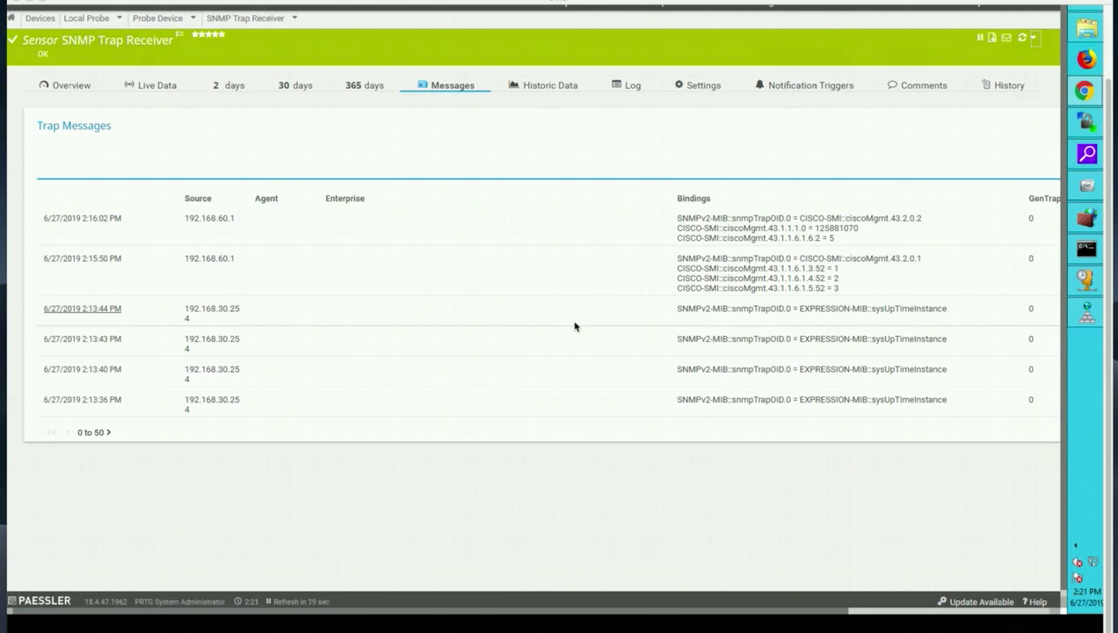
# In PRTG, set the SNMP Trap Receiver sensor's error filter to "bindings[check bgp adjacency]" and save the settings
pyautogui.click(1034, 39)
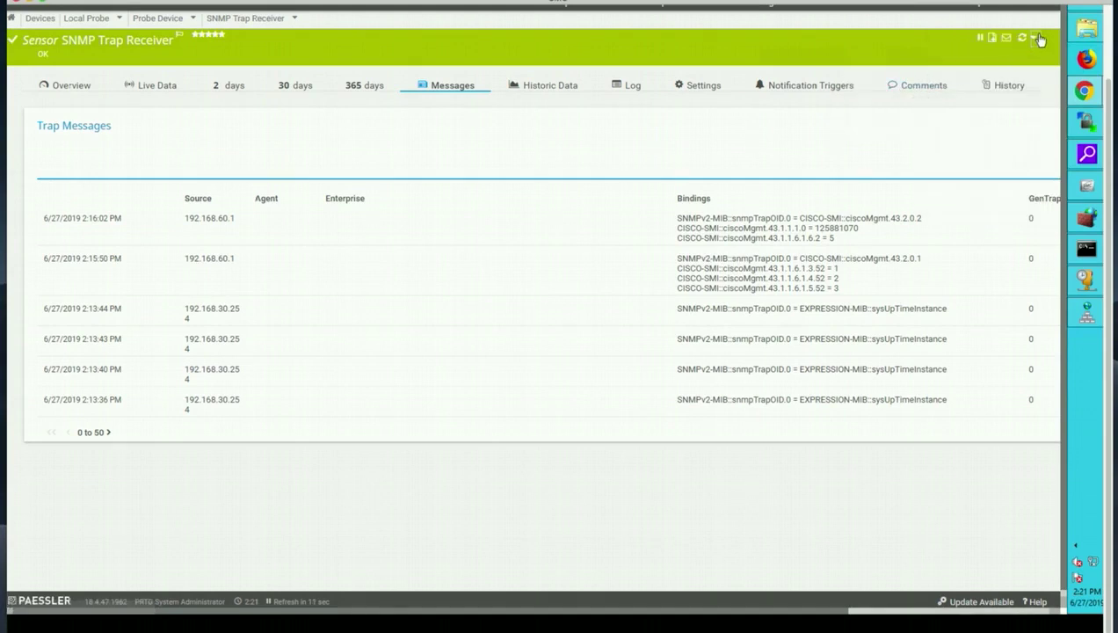
pyautogui.click(1034, 41)
pyautogui.moveTo(959, 84)
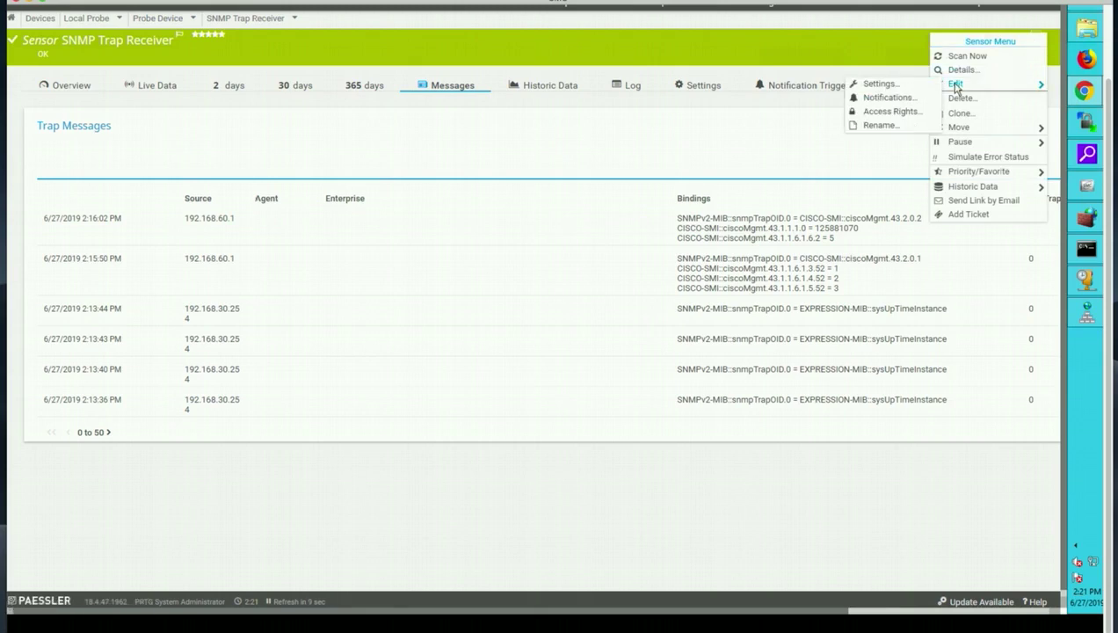
pyautogui.click(902, 86)
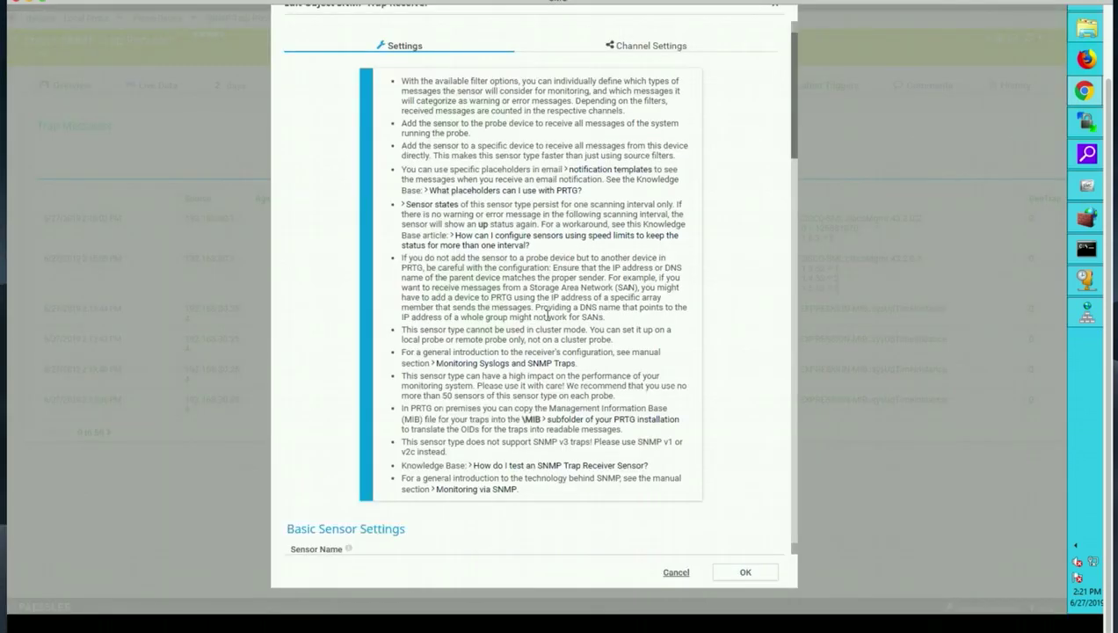
pyautogui.scroll(-10, 547, 314)
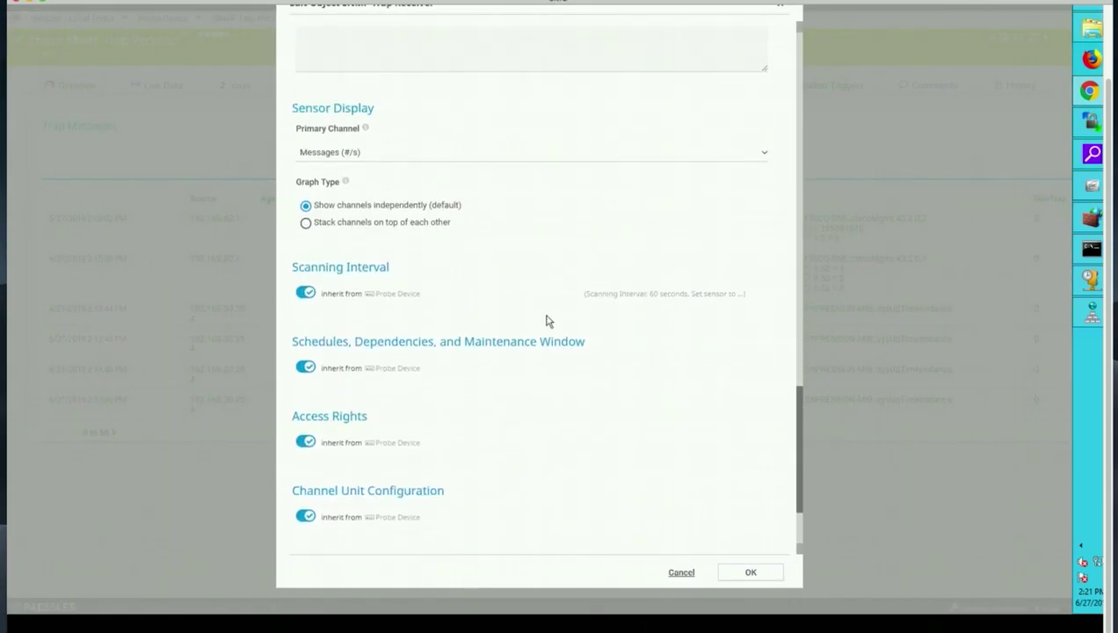
pyautogui.scroll(1, 547, 316)
pyautogui.scroll(-2, 547, 319)
pyautogui.scroll(2, 547, 318)
pyautogui.click(427, 210)
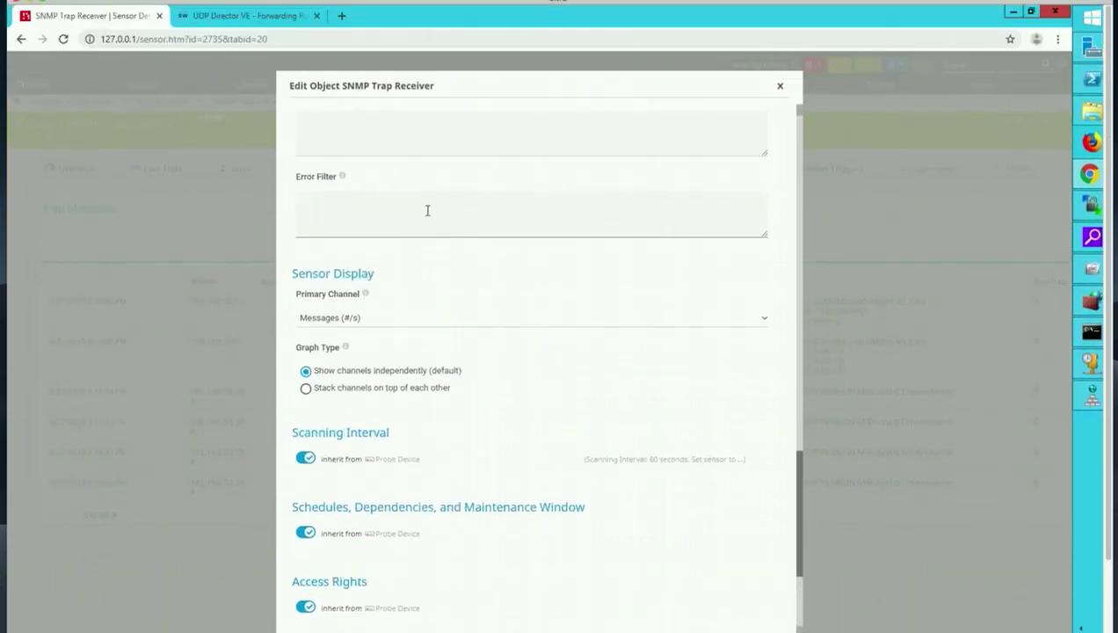
pyautogui.write('bindings[check bgp adjacency')
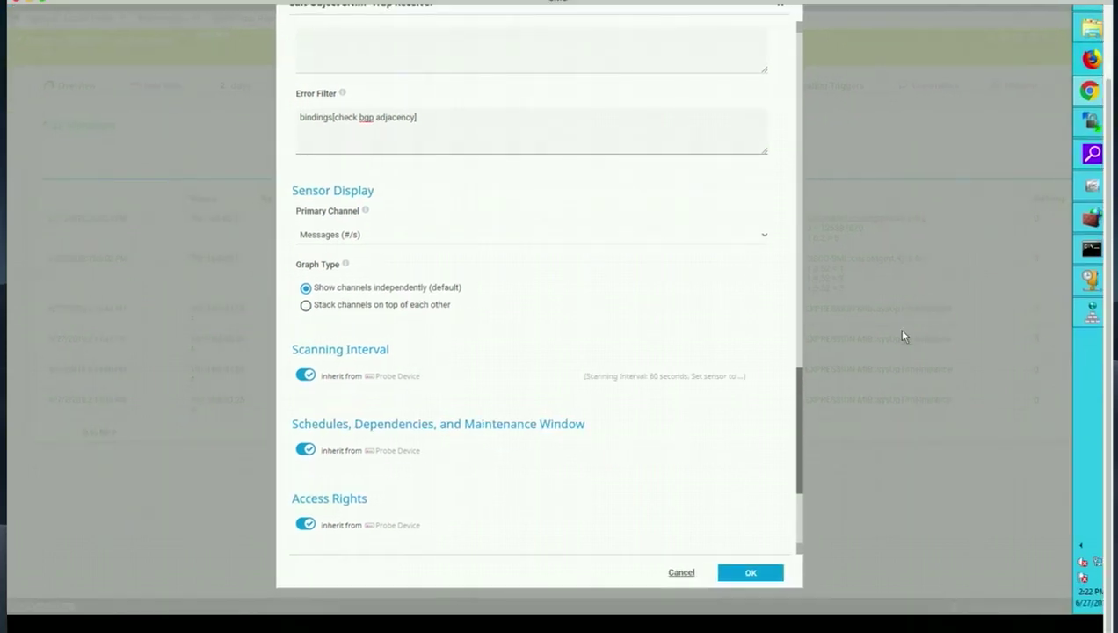
pyautogui.click(750, 573)
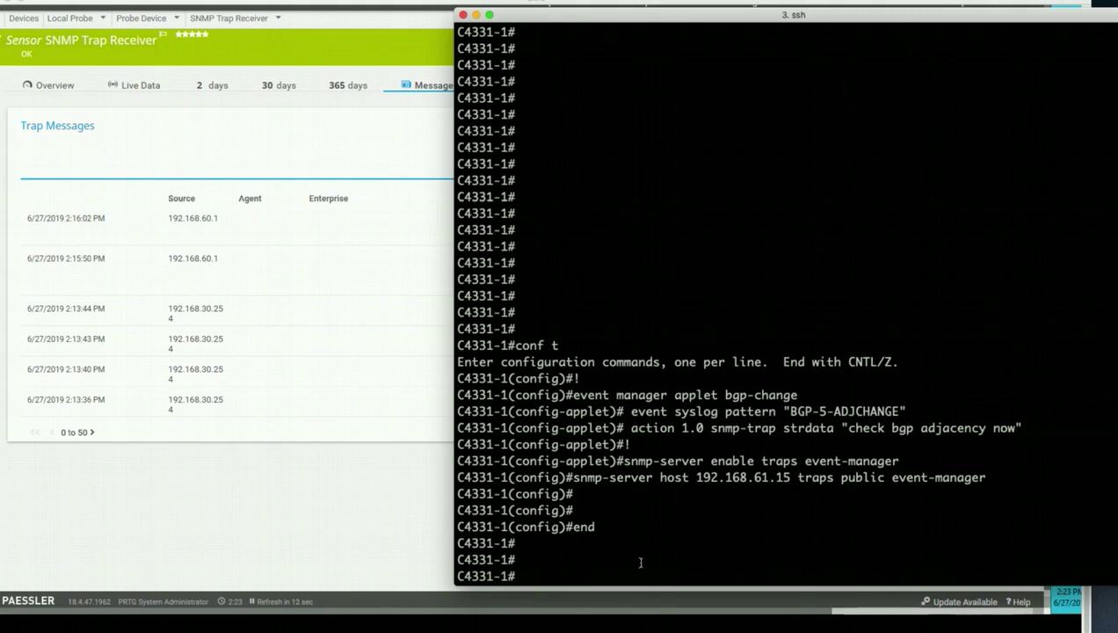
# In the router's SSH session, show the BGP summary and reset all BGP sessions with "clear ip bgp *"
pyautogui.write('sh ip bgp sum')
pyautogui.press('Return')
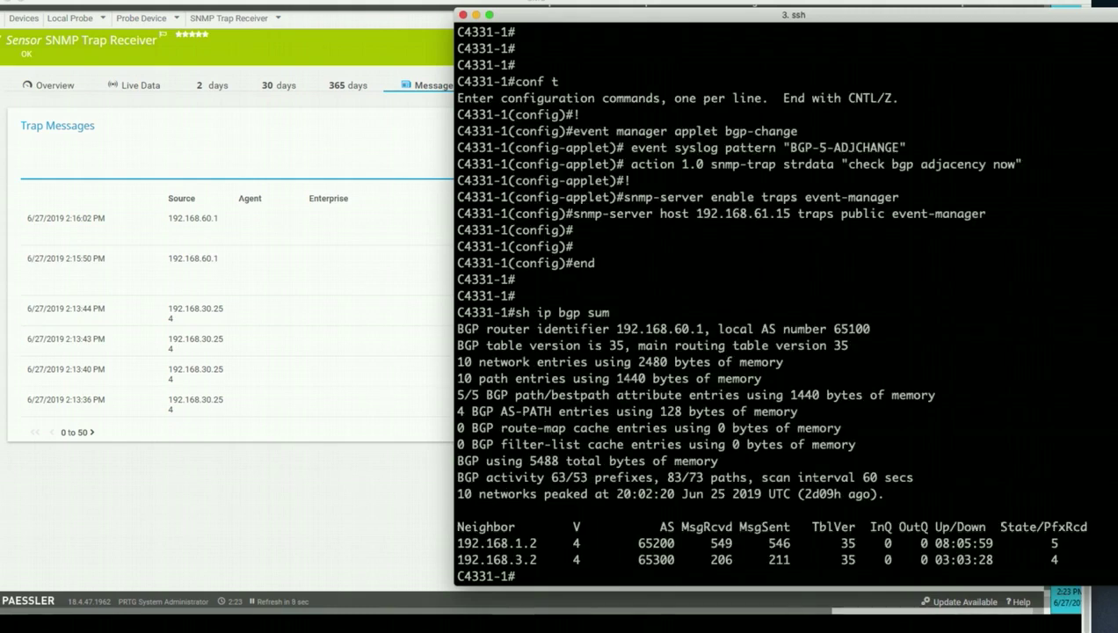
pyautogui.write('cle')
pyautogui.press('Tab')
pyautogui.write('ip b')
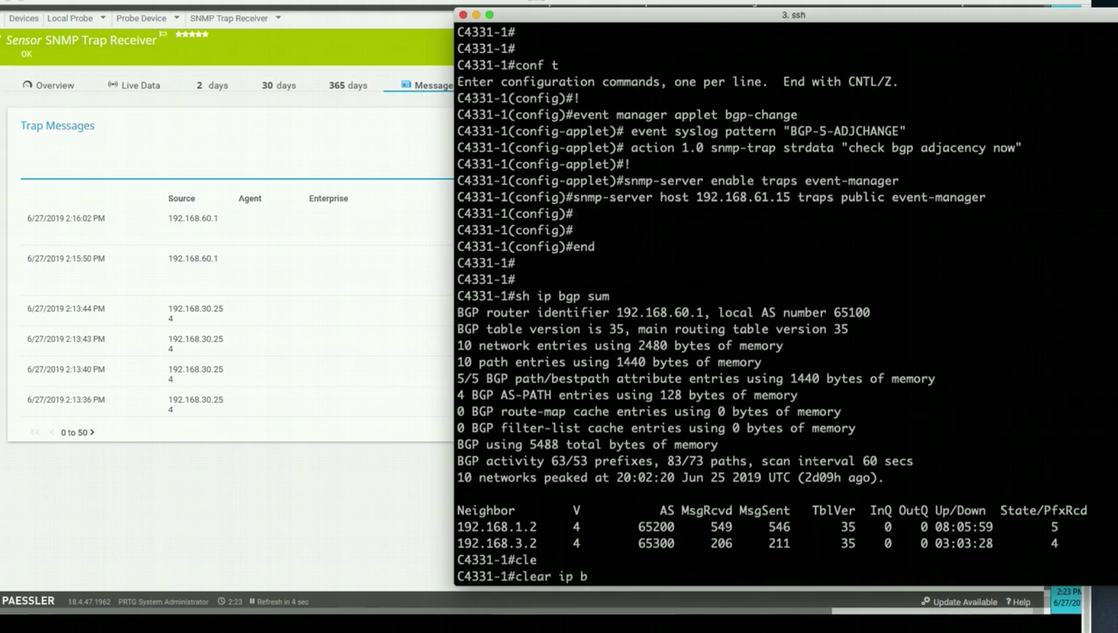
pyautogui.write('g')
pyautogui.press('Tab')
pyautogui.write('*')
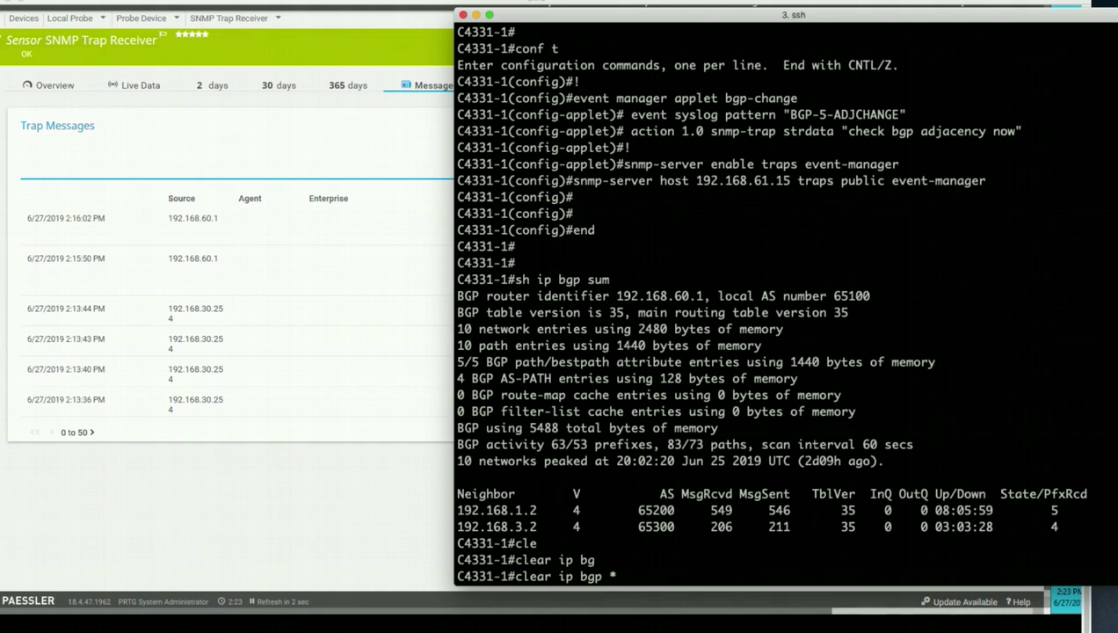
pyautogui.press('Return')
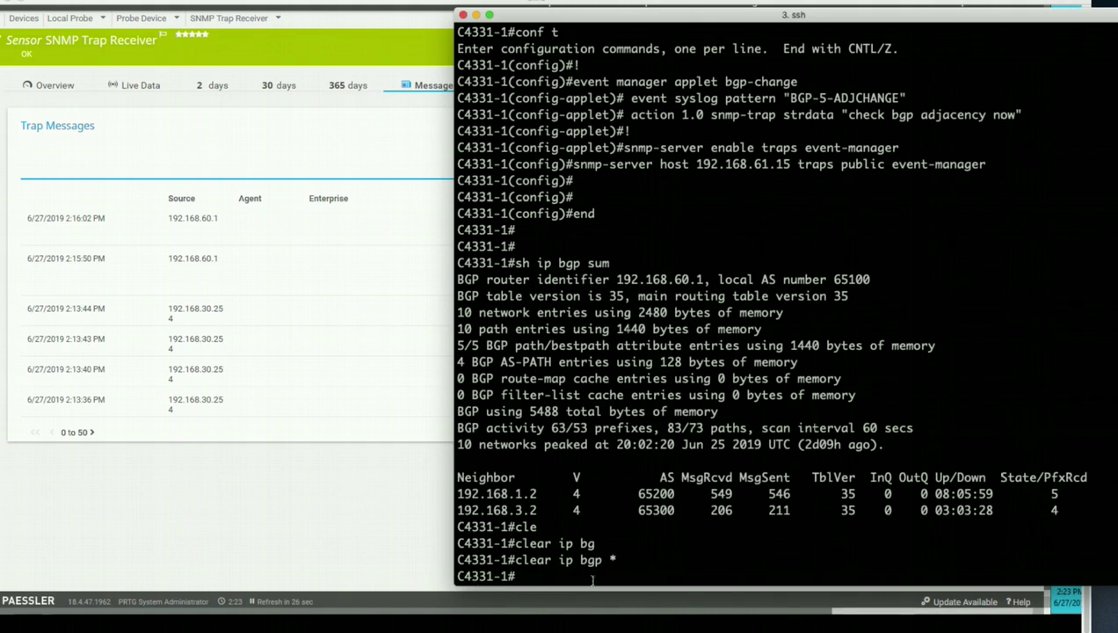
# Enable log output in the router's SSH session with "term monitor"
pyautogui.write('term moni')
pyautogui.press('Tab')
pyautogui.press('Return')
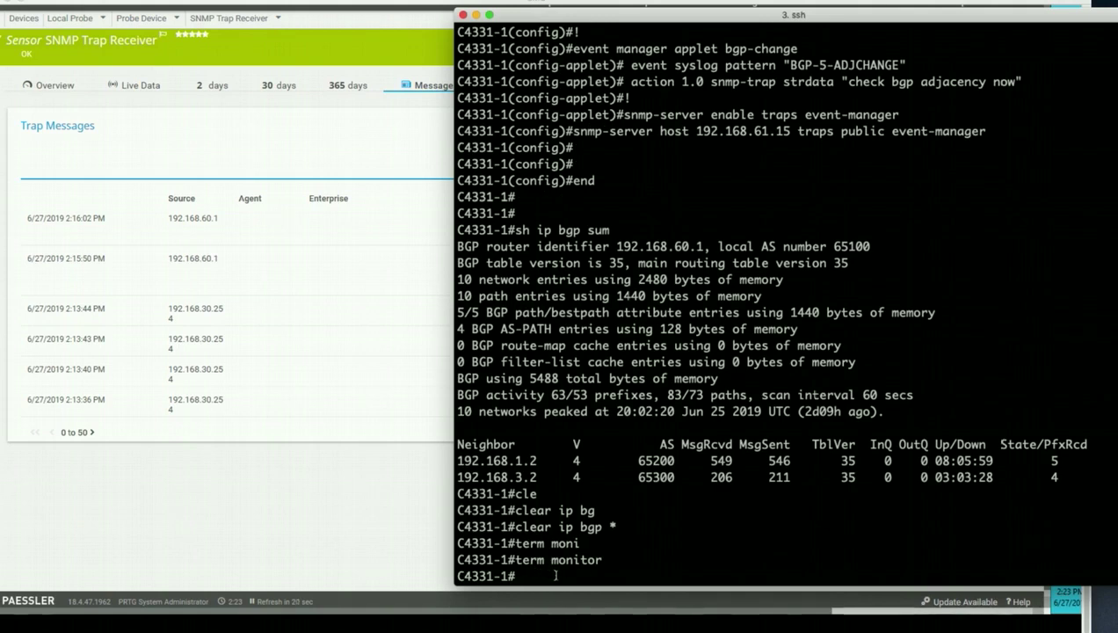
# In PRTG, scan the SNMP Trap Receiver sensor and examine its trap messages and notification triggers
pyautogui.click(416, 482)
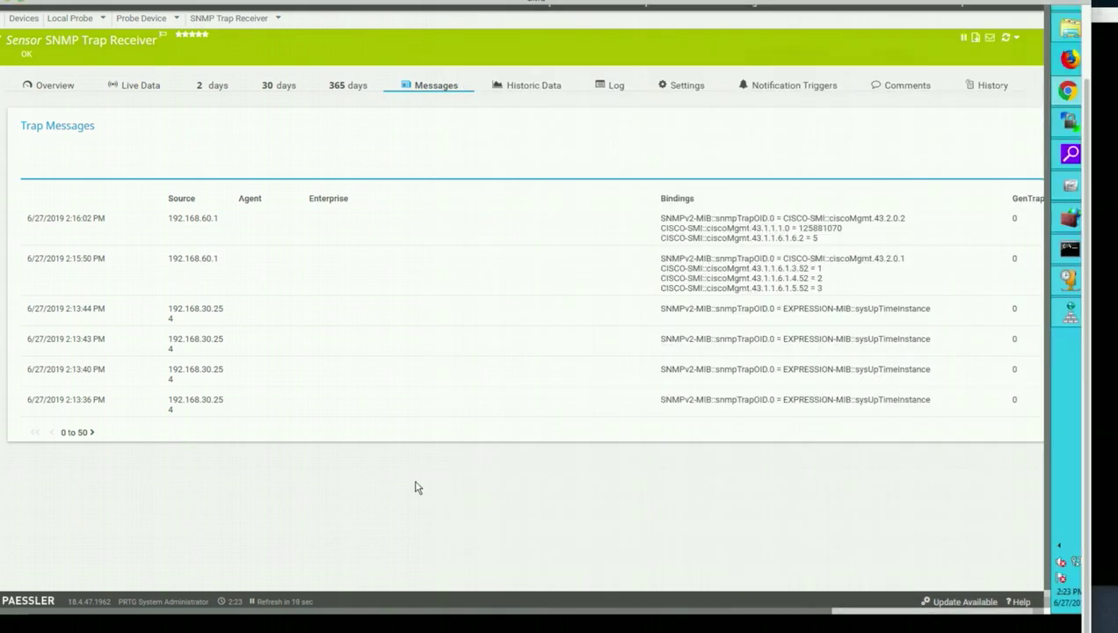
pyautogui.click(1005, 44)
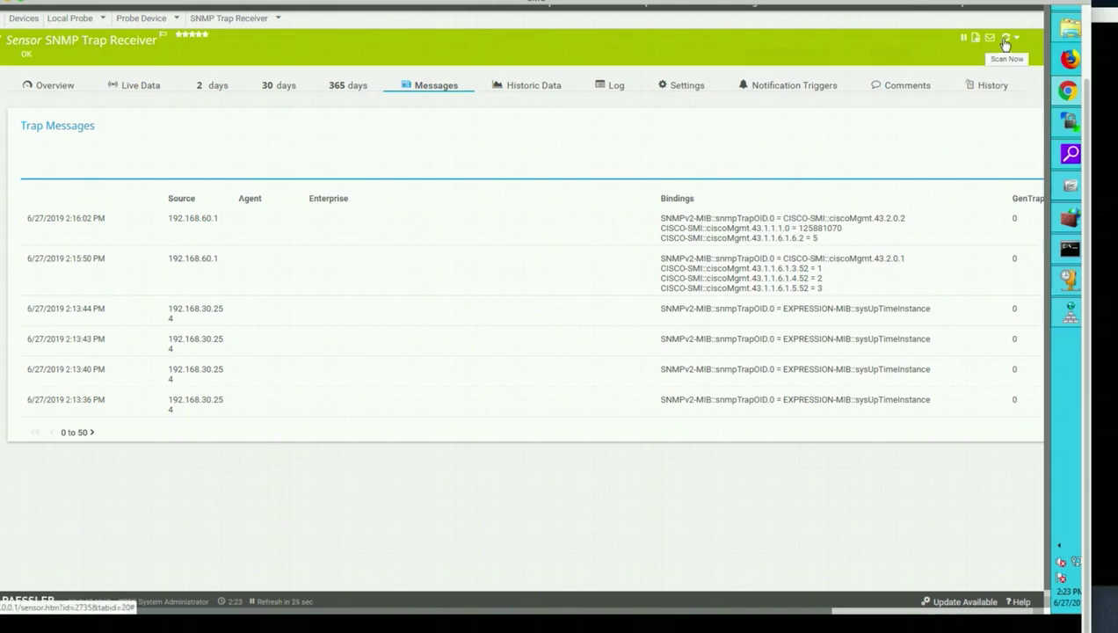
pyautogui.click(355, 88)
pyautogui.click(446, 88)
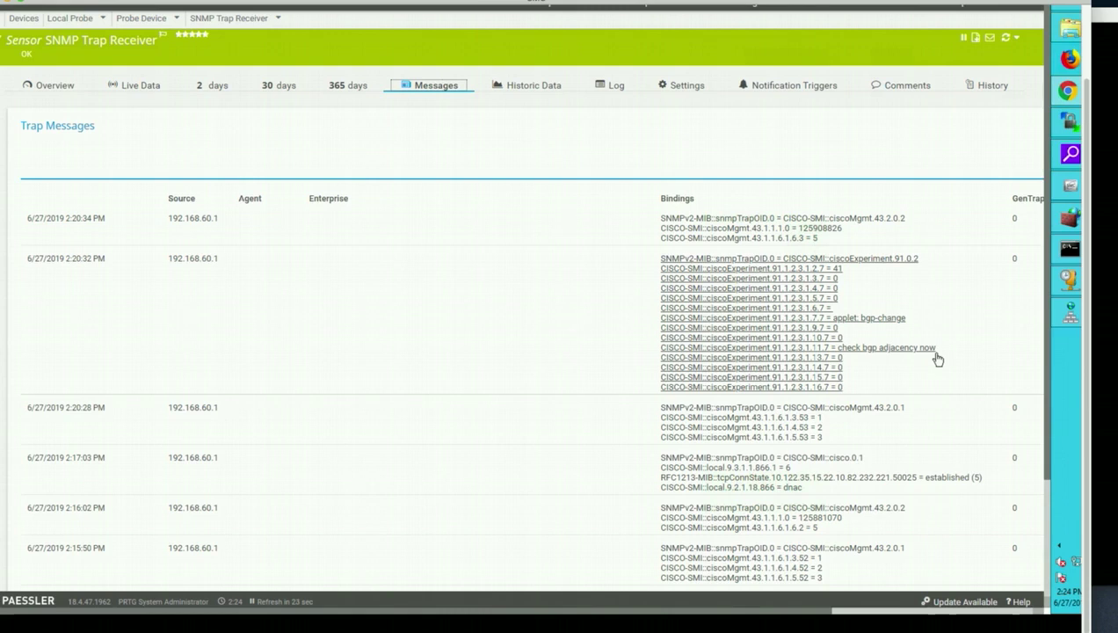
pyautogui.click(785, 85)
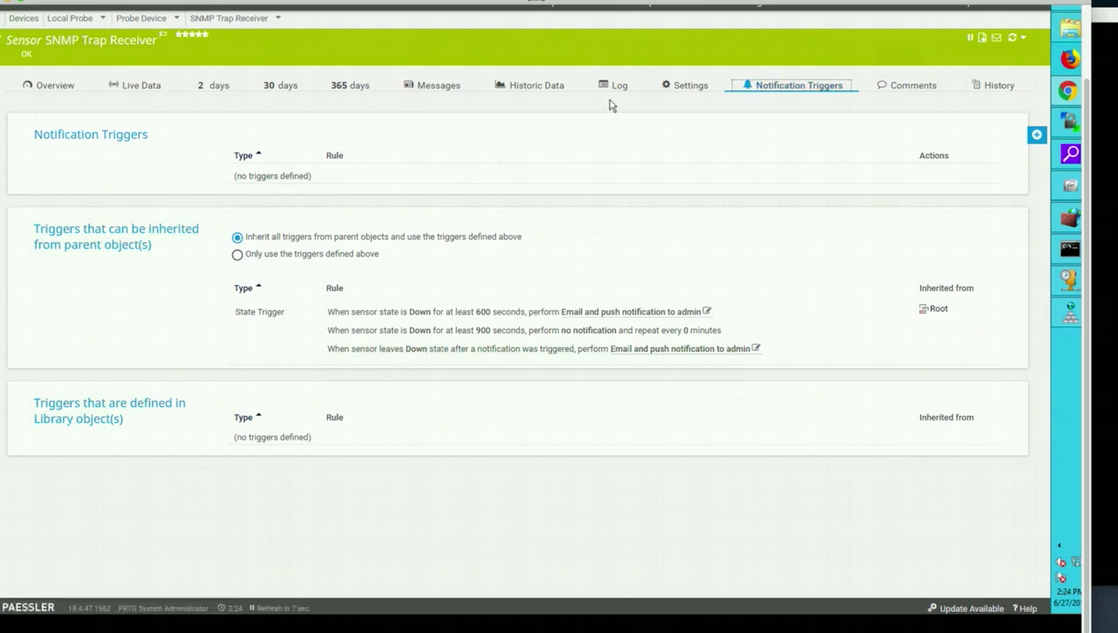
pyautogui.click(452, 92)
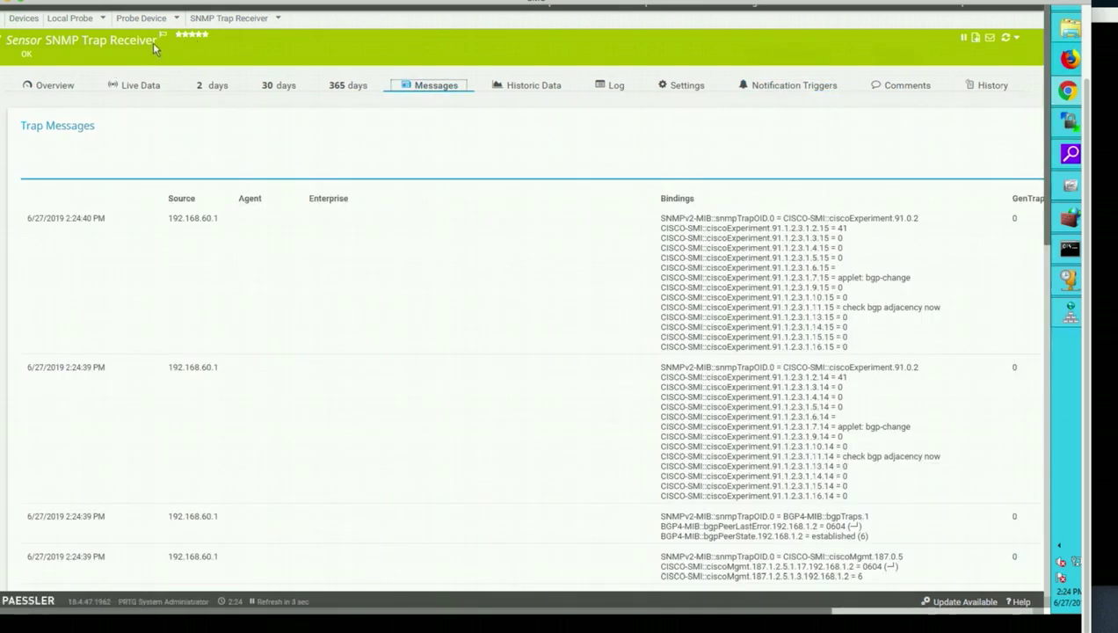
# Go to the Probe Device overview and reopen the SNMP Trap Receiver sensor from its gauge
pyautogui.moveTo(151, 27)
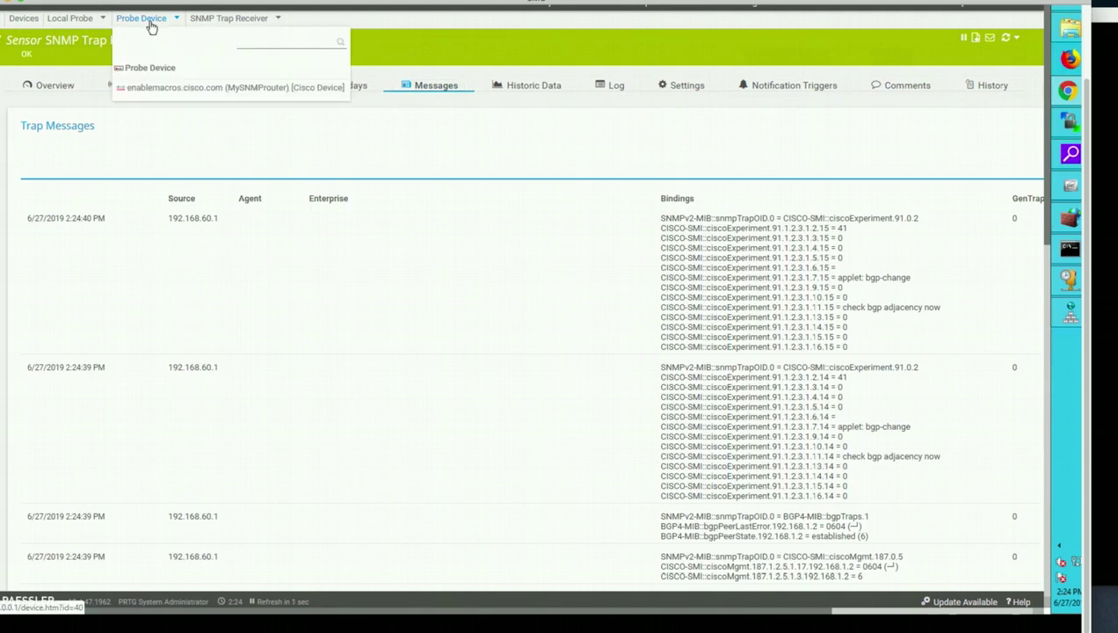
pyautogui.moveTo(88, 25)
pyautogui.click(153, 70)
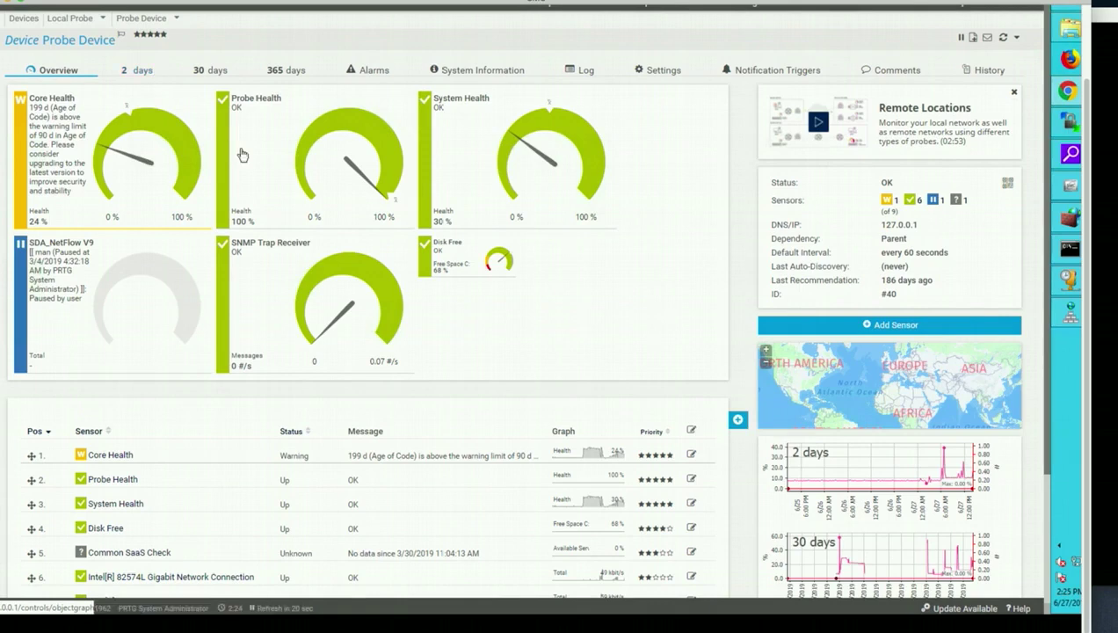
pyautogui.click(346, 275)
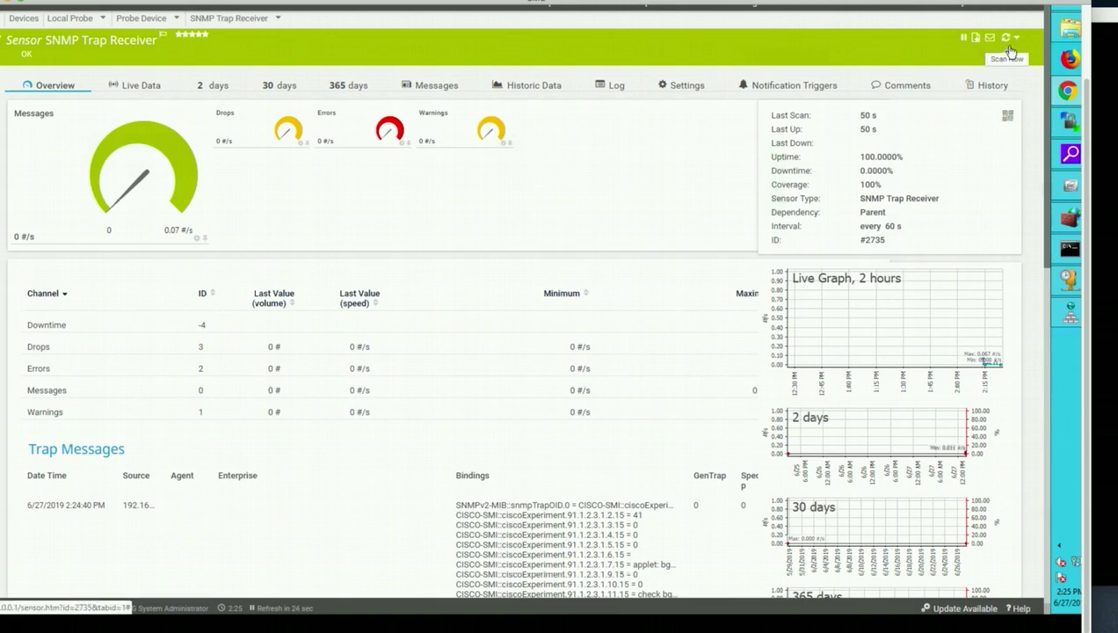
# Review the include, exclude, warning and error filters in the sensor's settings and confirm the dialog
pyautogui.click(1017, 43)
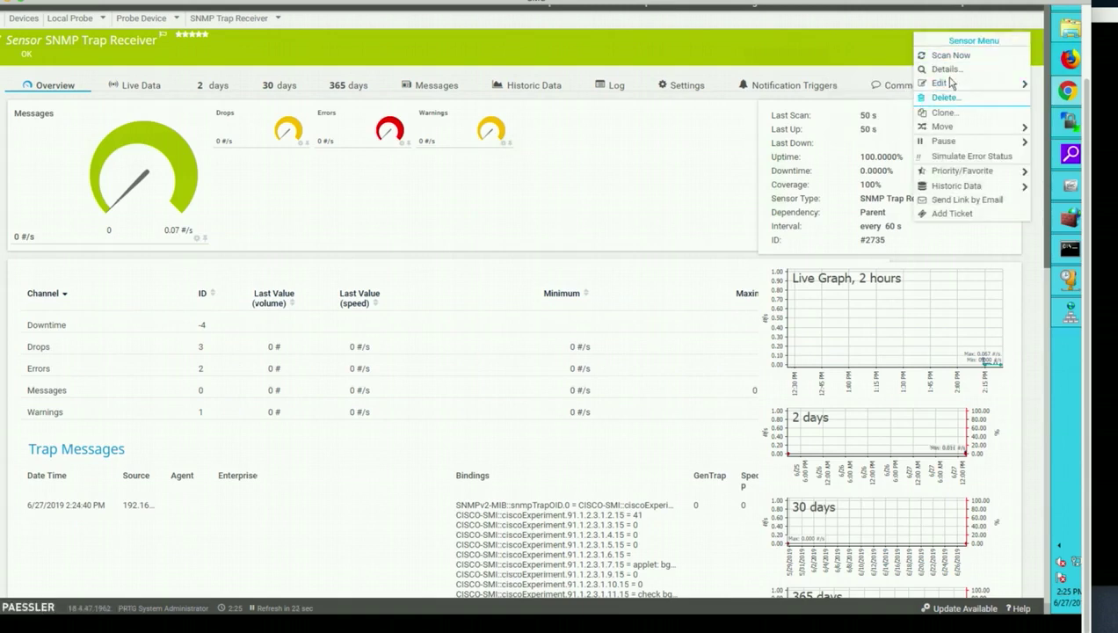
pyautogui.moveTo(921, 84)
pyautogui.click(864, 82)
pyautogui.scroll(-2, 539, 296)
pyautogui.scroll(-10, 540, 296)
pyautogui.scroll(-1, 541, 299)
pyautogui.click(542, 297)
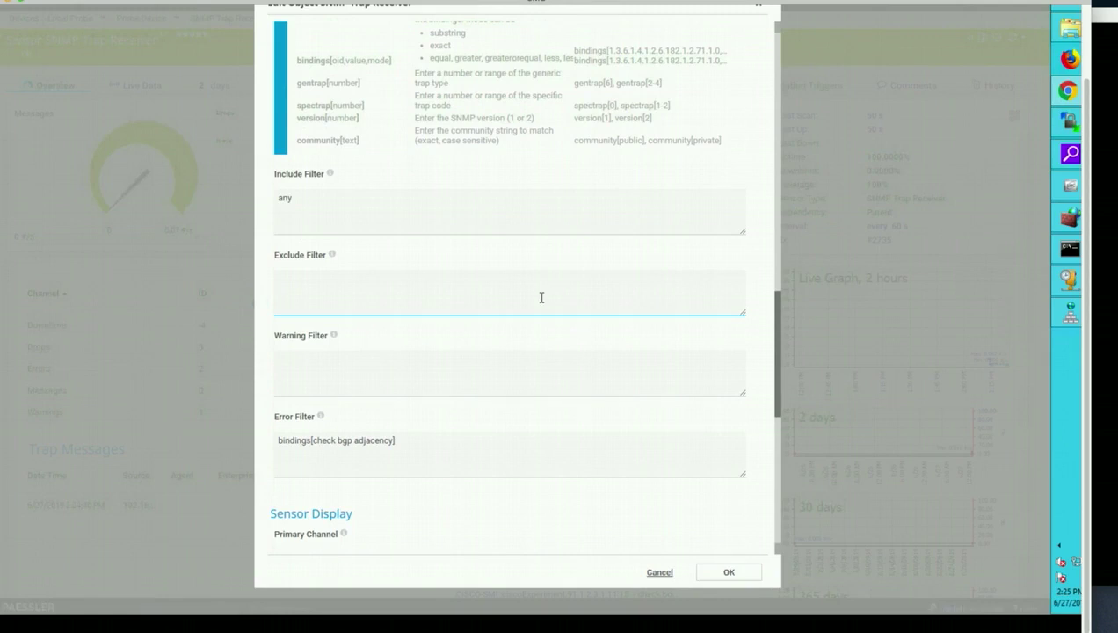
pyautogui.click(734, 577)
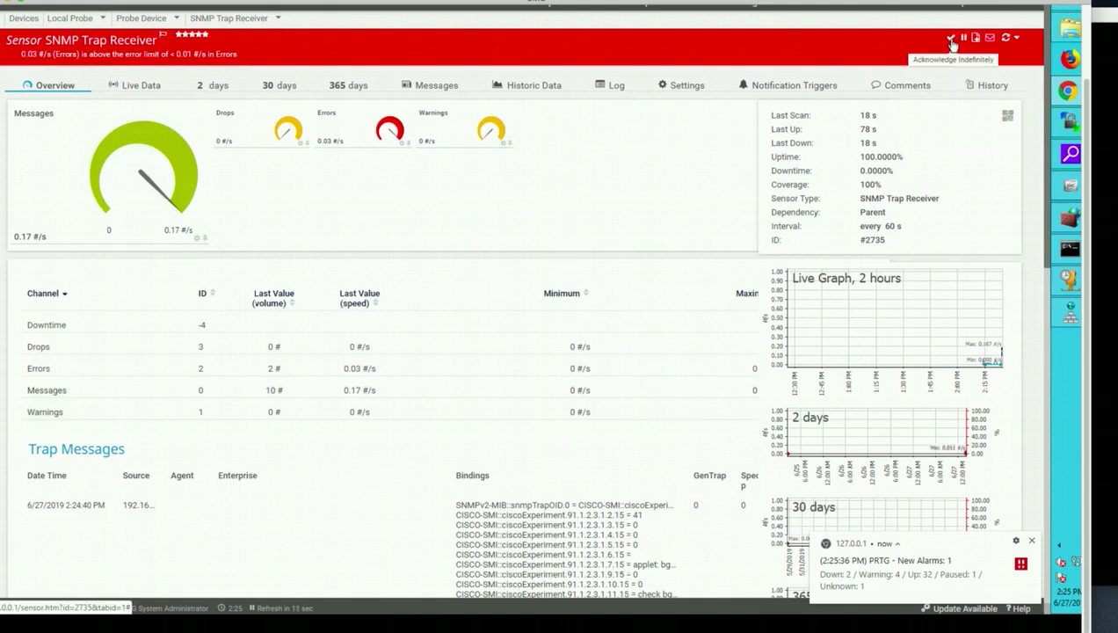
# Acknowledge the SNMP Trap Receiver sensor's alarm with the message "I accept" and scan the sensor again
pyautogui.click(950, 41)
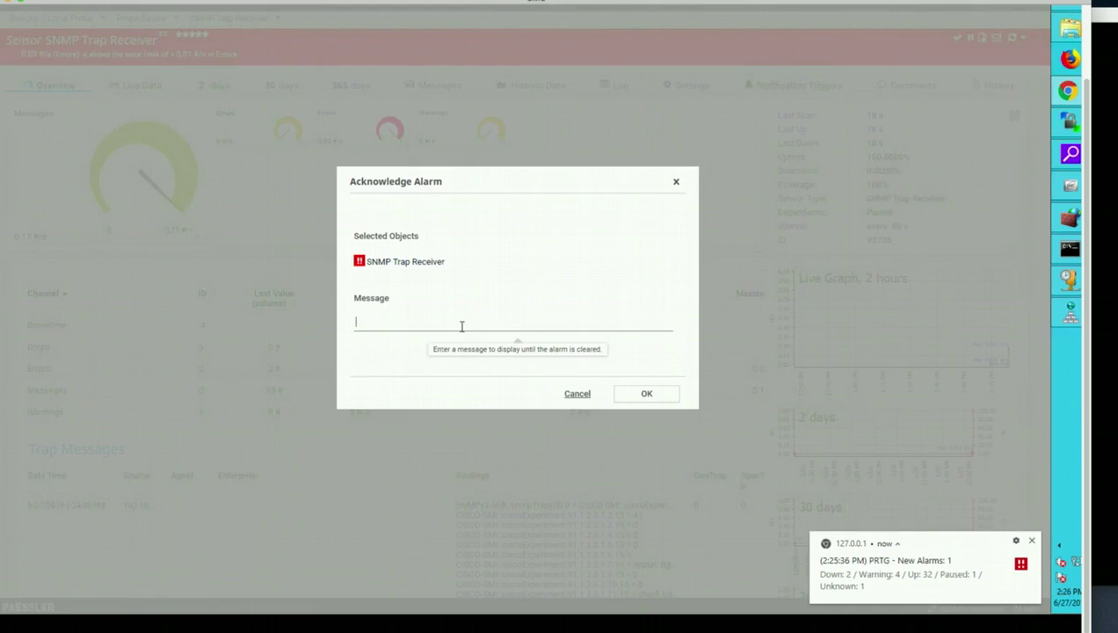
pyautogui.write('I accept')
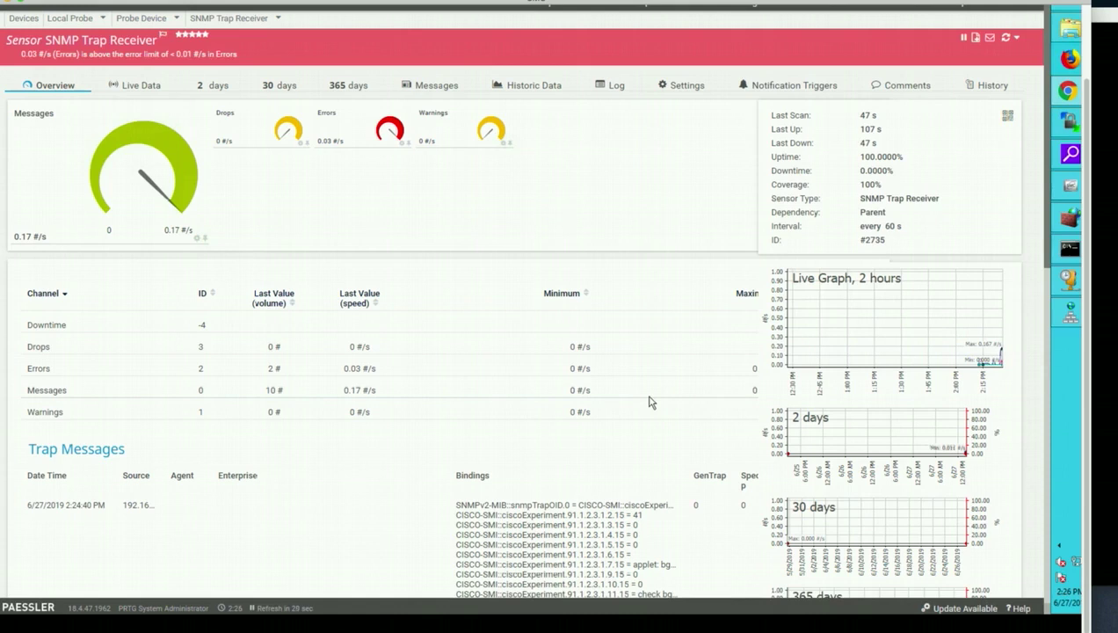
pyautogui.click(1006, 41)
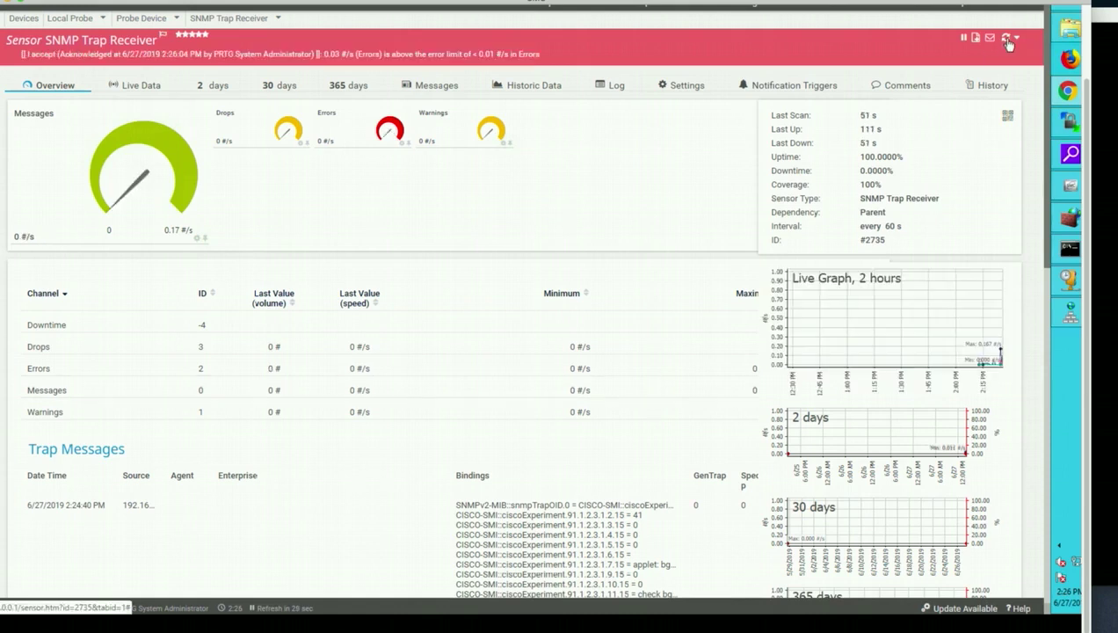